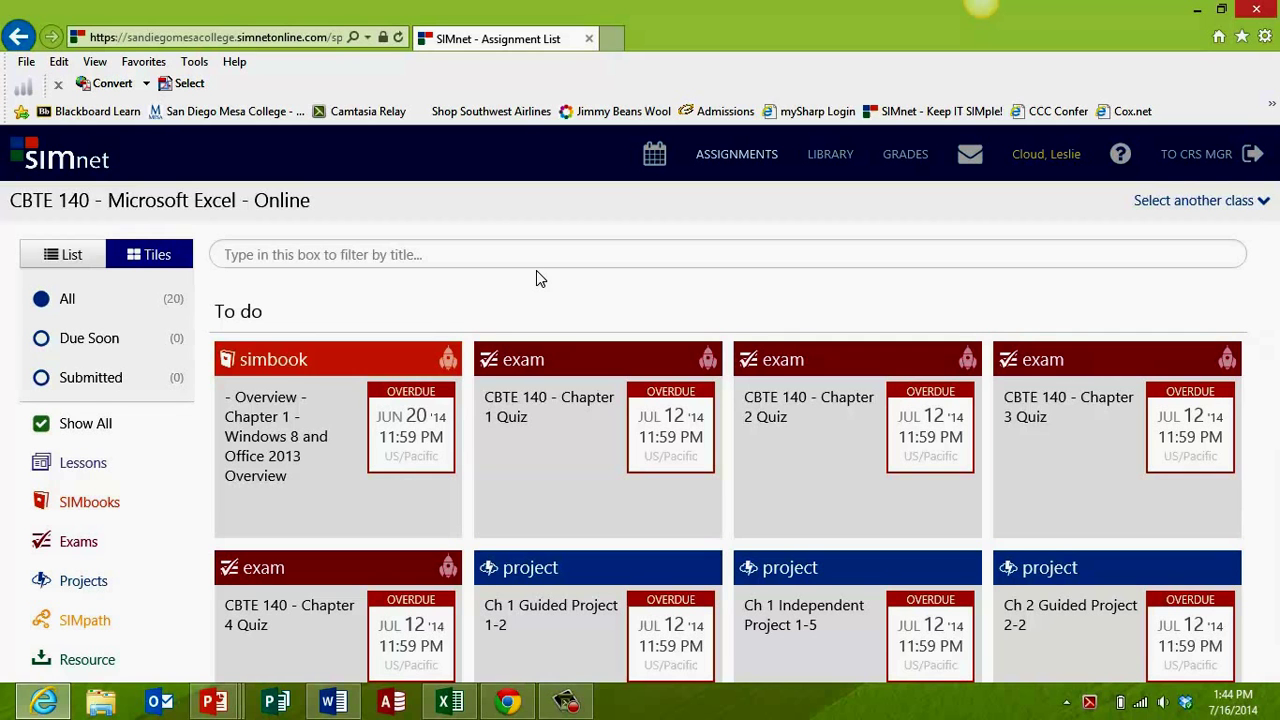
Step: Open the Excel 2013 In Practice - Ch 4 Guided Project 4-3 assignment from the To do list
{"action": "scroll", "coordinate": [563, 310], "scroll_direction": "down", "scroll_amount": 3}
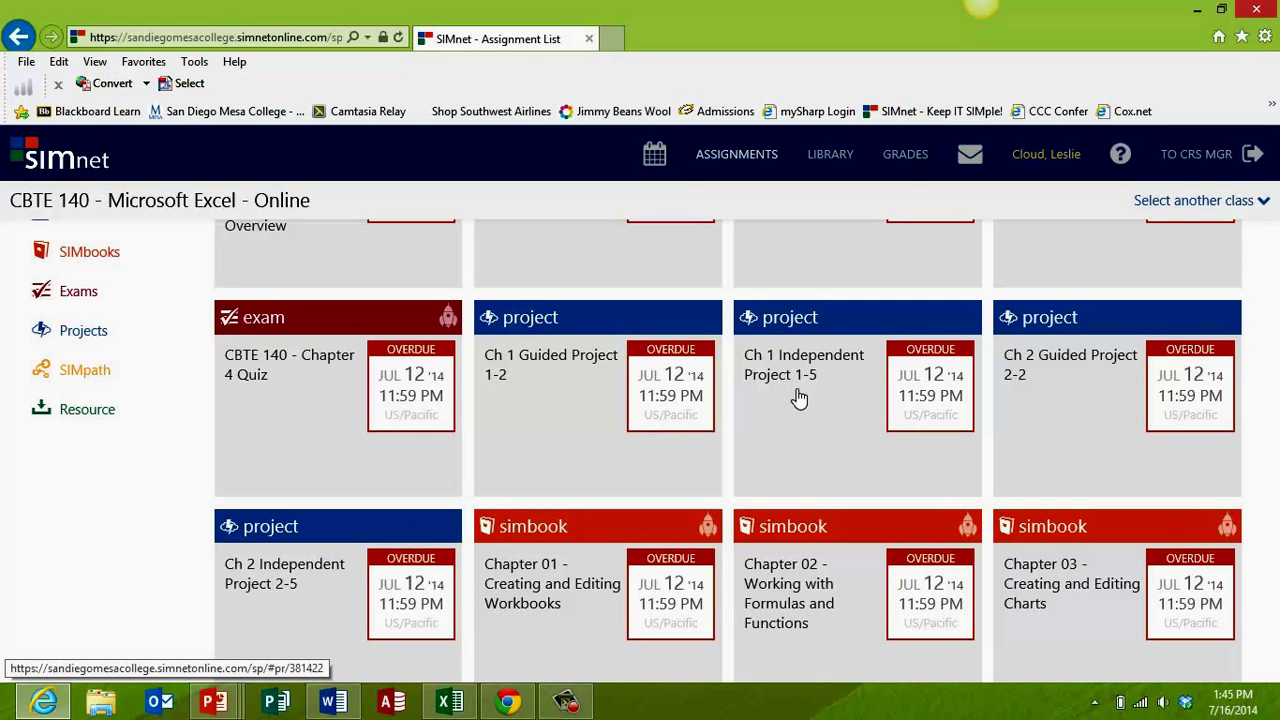
{"action": "scroll", "coordinate": [872, 450], "scroll_direction": "down", "scroll_amount": 1}
{"action": "scroll", "coordinate": [870, 450], "scroll_direction": "down", "scroll_amount": 2}
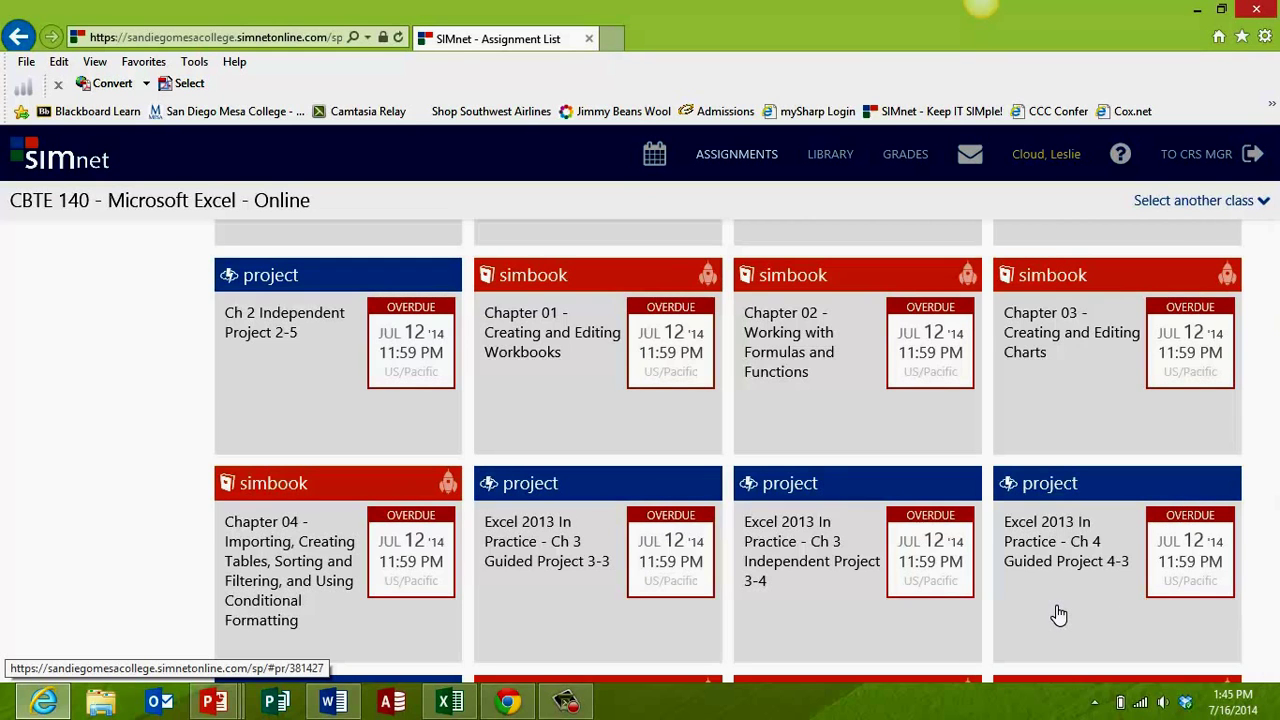
{"action": "left_click", "coordinate": [1055, 505]}
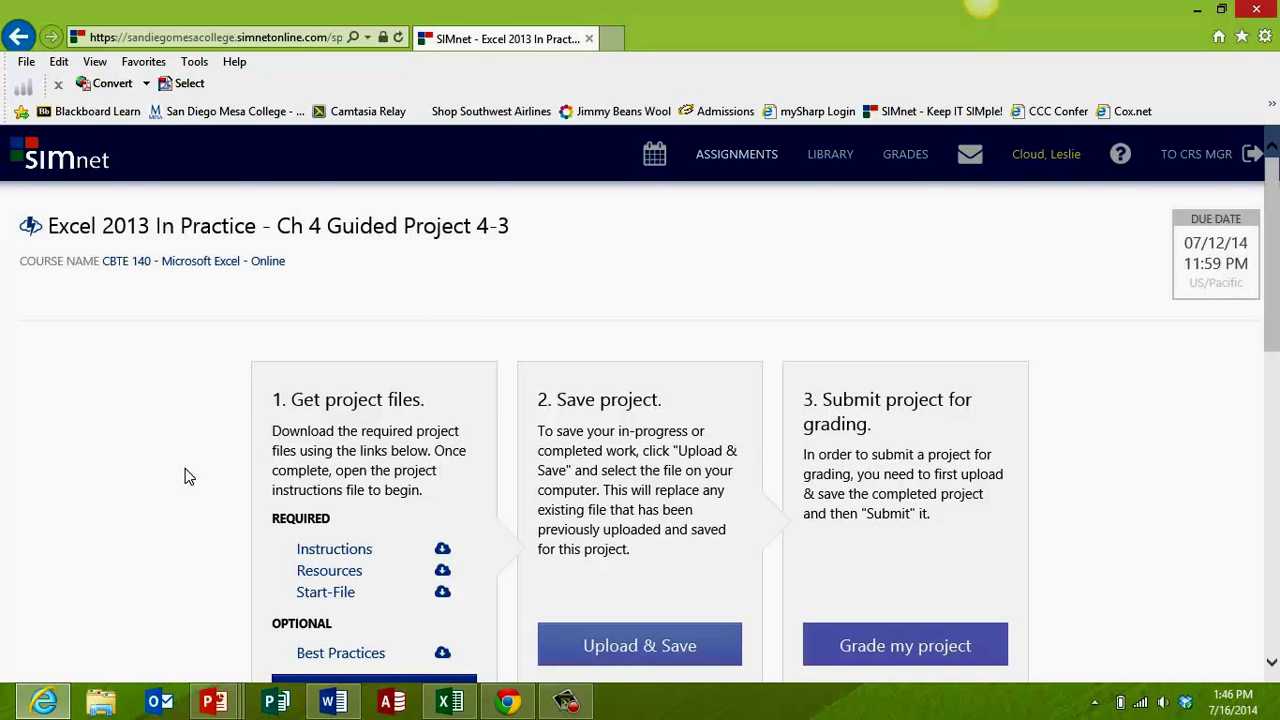
Step: Start downloading the project's Instructions PDF, choosing to save it to a specific location
{"action": "scroll", "coordinate": [183, 470], "scroll_direction": "down", "scroll_amount": 1}
{"action": "scroll", "coordinate": [181, 466], "scroll_direction": "up", "scroll_amount": 1}
{"action": "scroll", "coordinate": [170, 345], "scroll_direction": "down", "scroll_amount": 1}
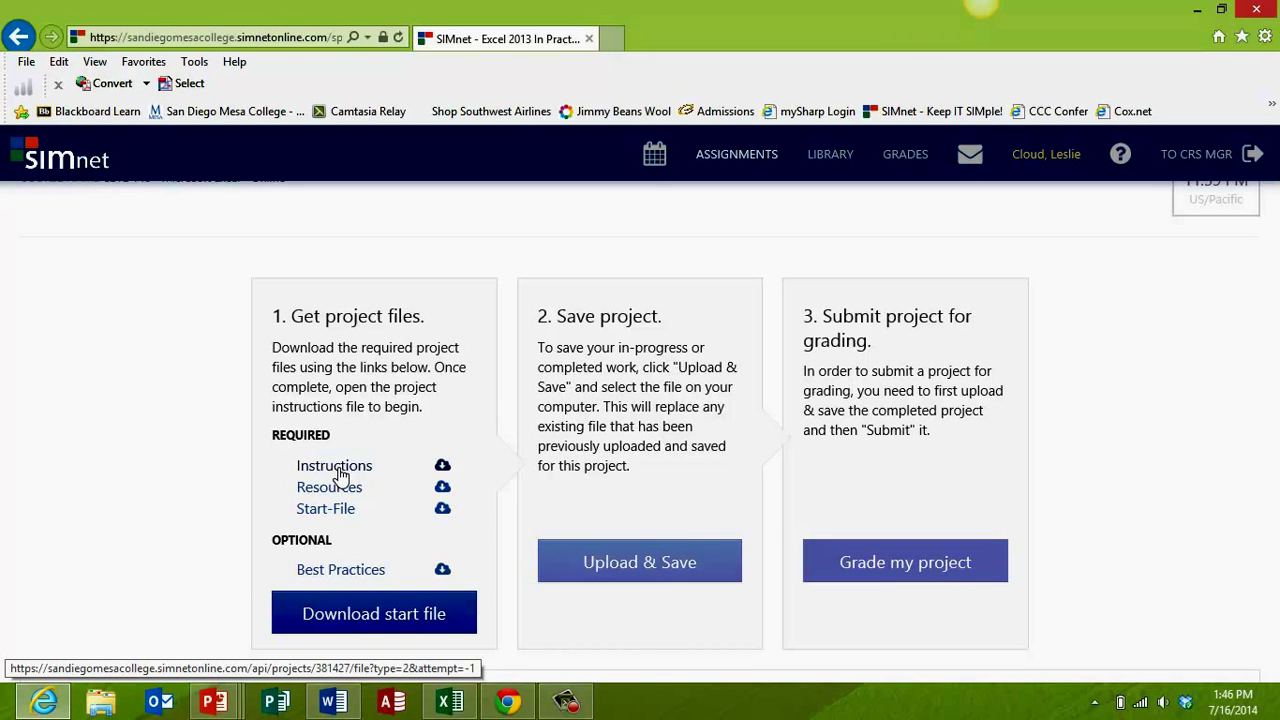
{"action": "left_click", "coordinate": [334, 466]}
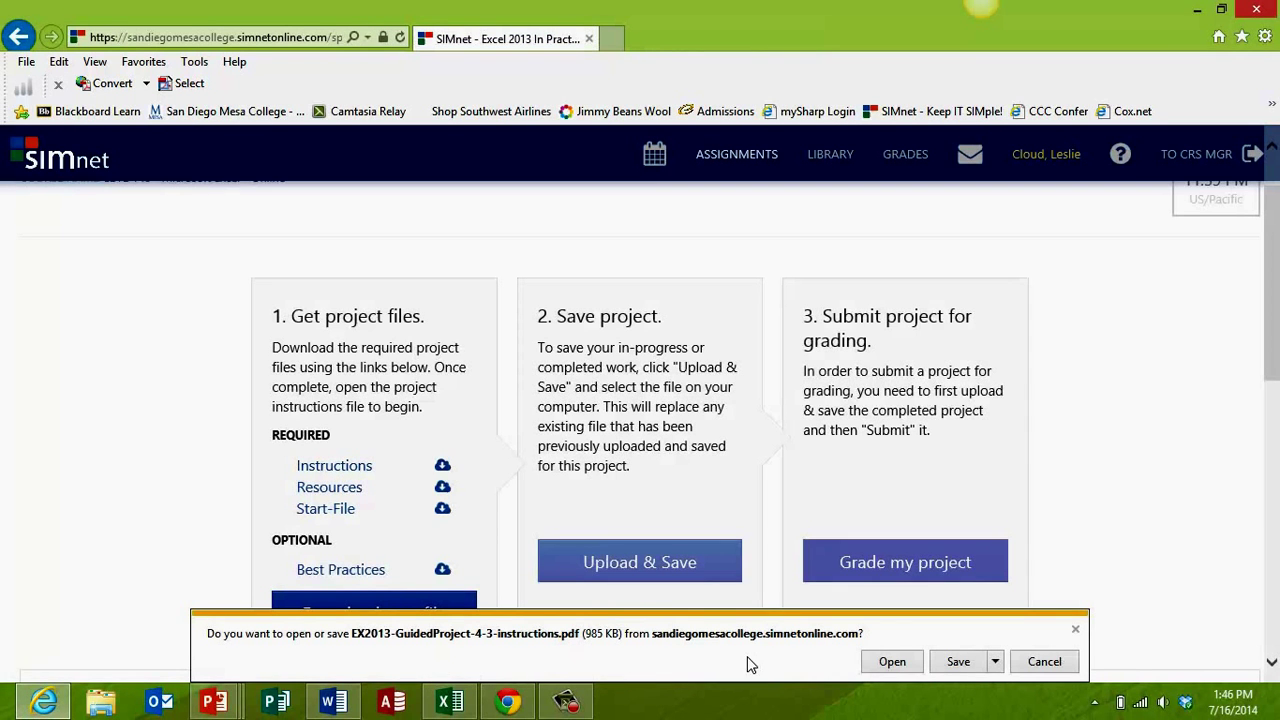
{"action": "left_click", "coordinate": [996, 662]}
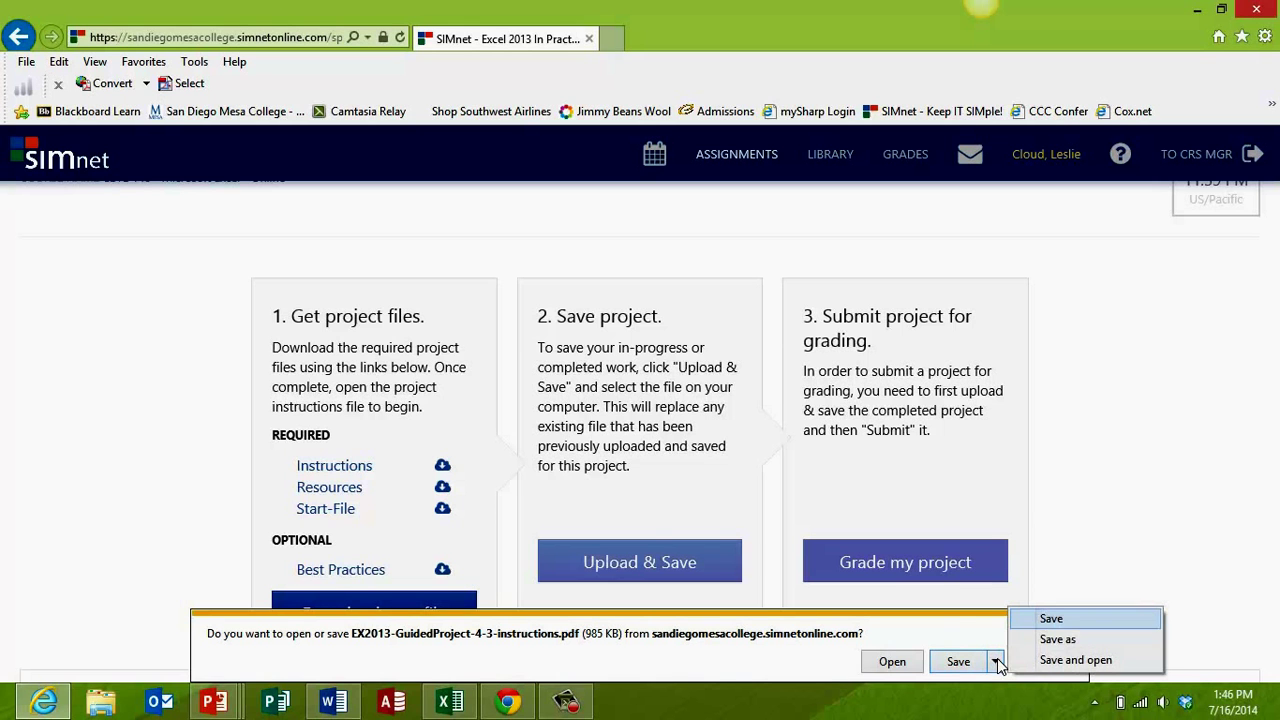
{"action": "left_click", "coordinate": [1056, 639]}
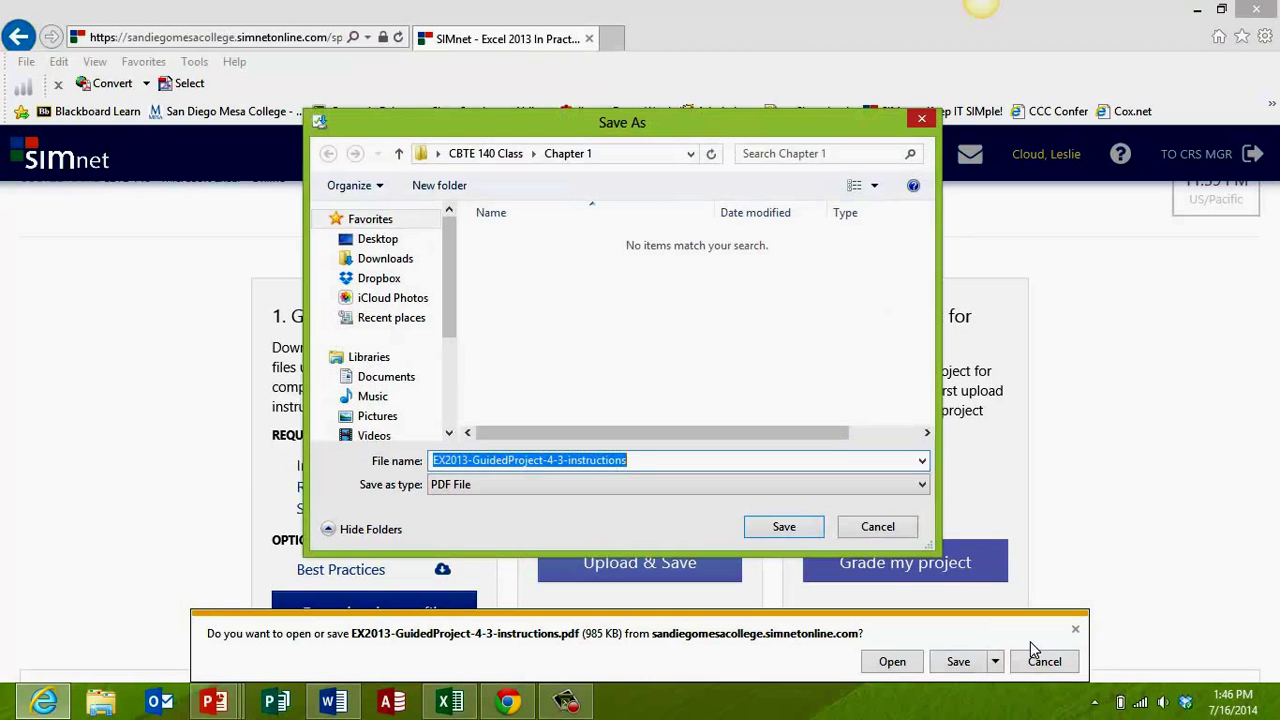
Step: Set the save location to the Chapter 4 folder inside CBTE 140 Class on the Desktop
{"action": "left_click", "coordinate": [375, 245]}
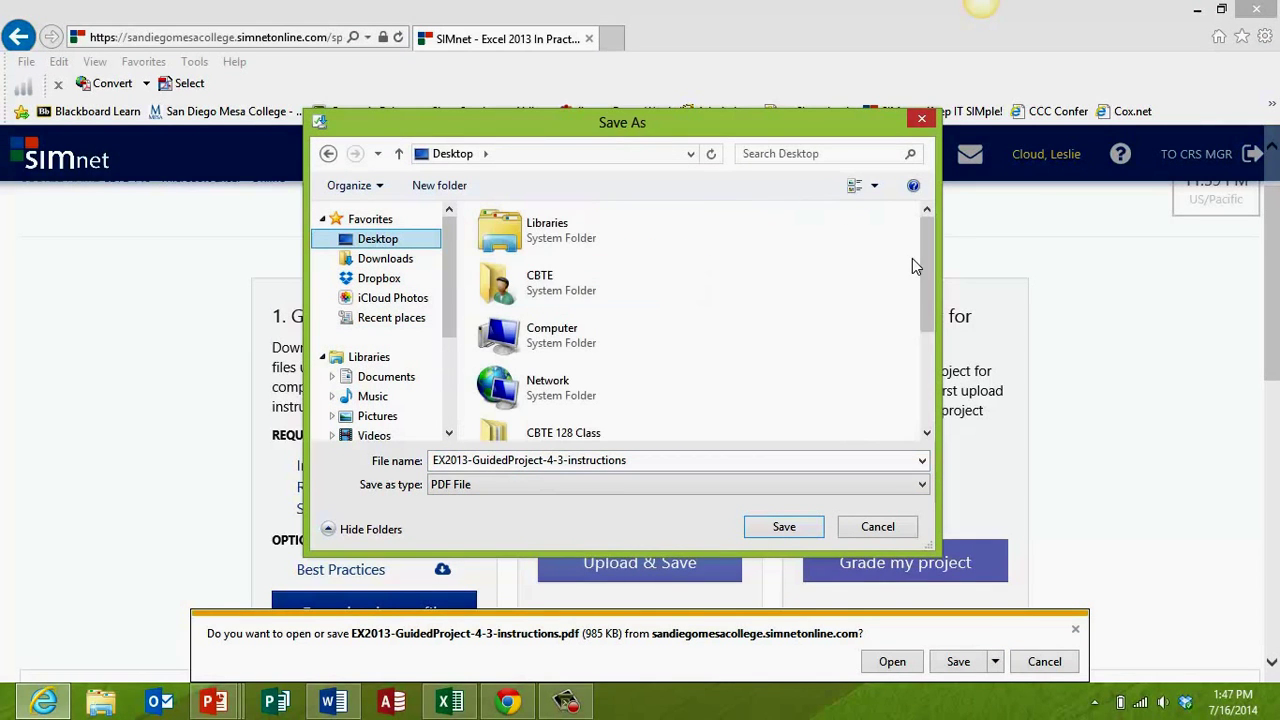
{"action": "left_click_drag", "start_coordinate": [924, 258], "coordinate": [926, 350]}
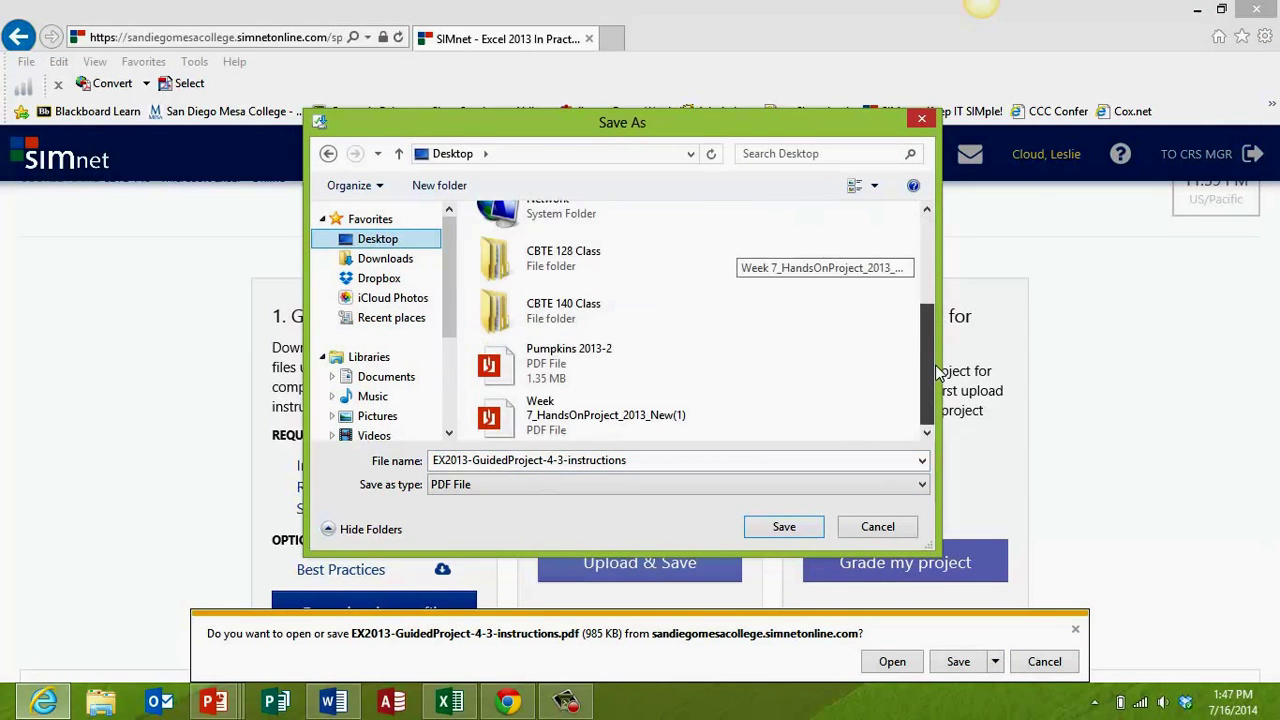
{"action": "double_click", "coordinate": [538, 318]}
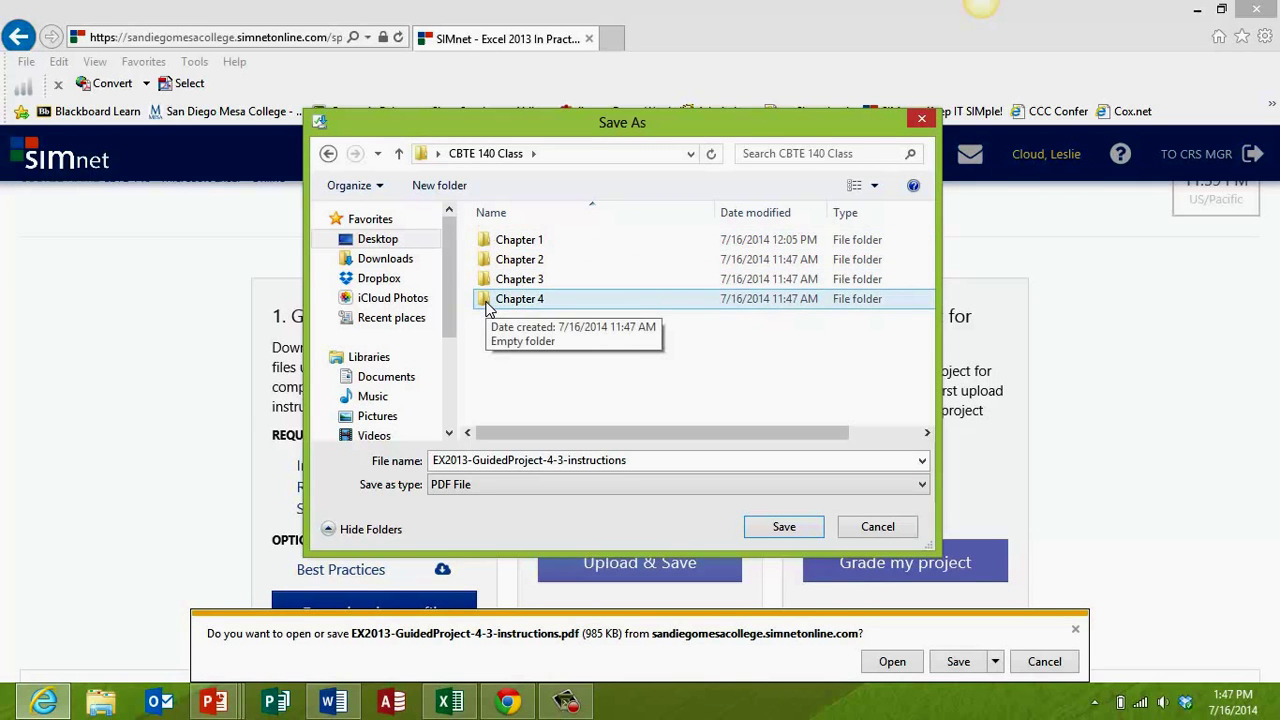
{"action": "double_click", "coordinate": [519, 299]}
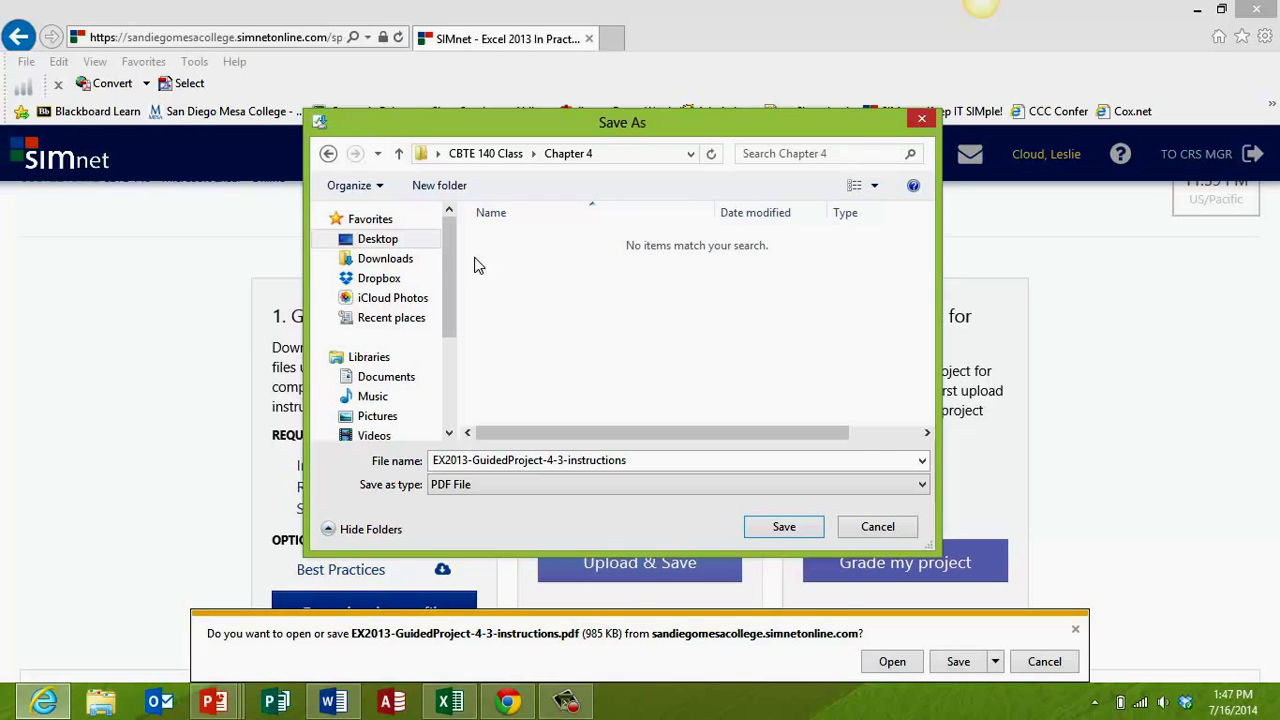
Step: Create a folder named Projects within Chapter 4 and save the instructions PDF in it
{"action": "left_click", "coordinate": [440, 188]}
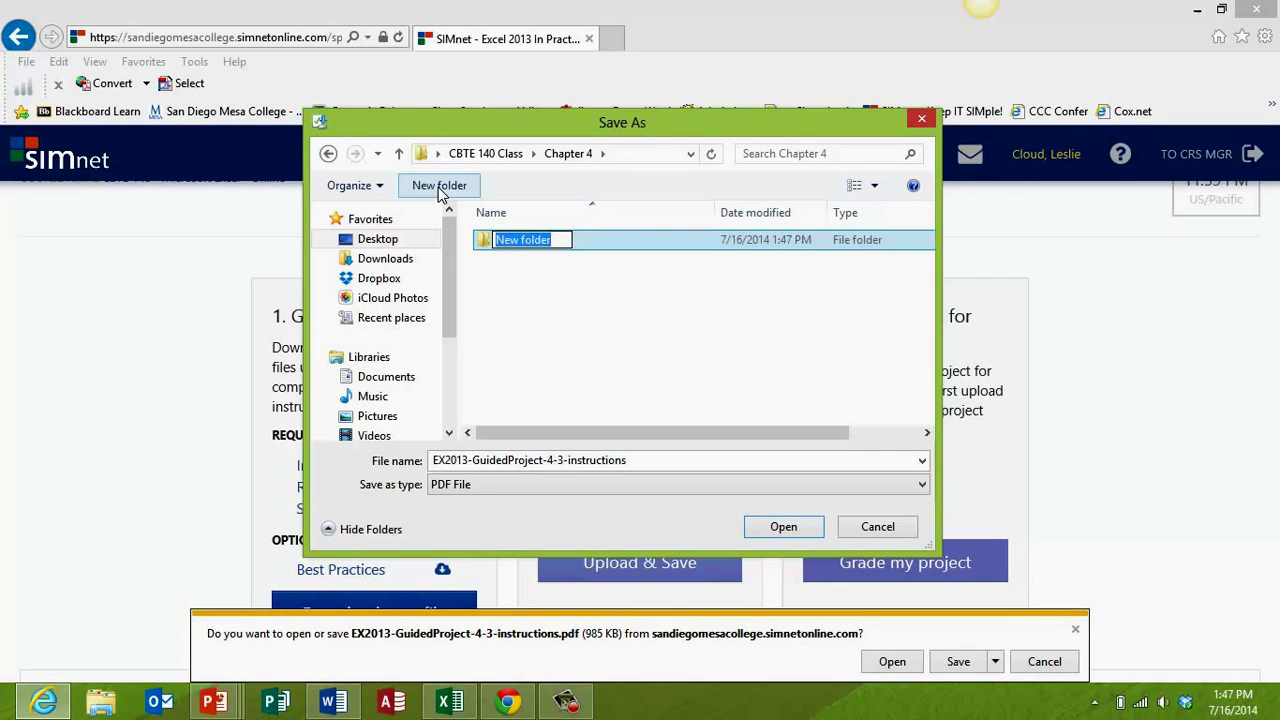
{"action": "type", "text": "Projects"}
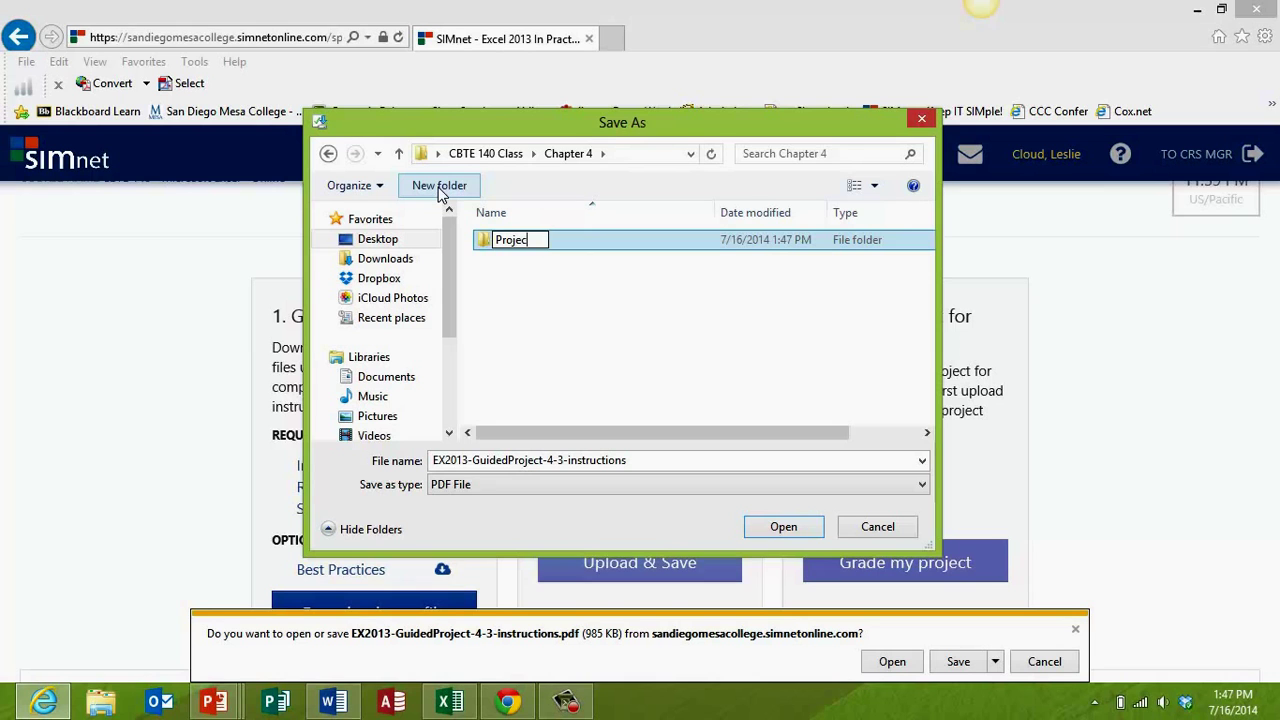
{"action": "key", "text": "Return"}
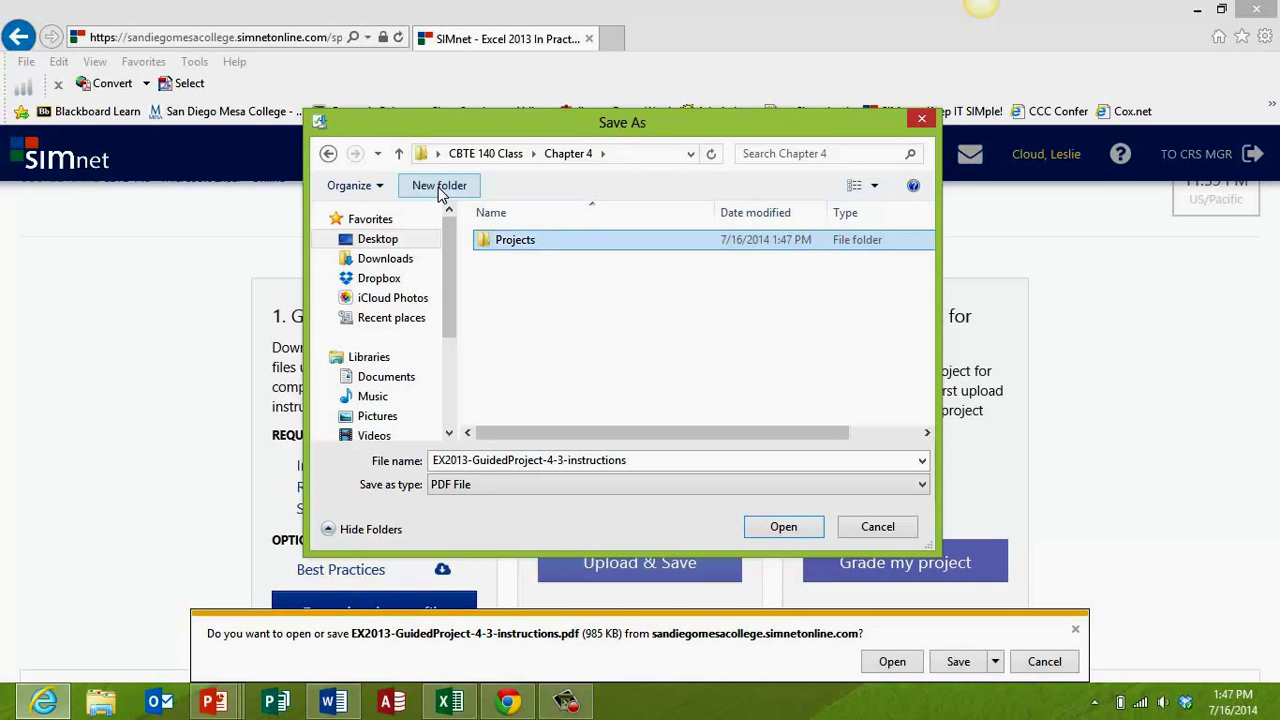
{"action": "double_click", "coordinate": [490, 248]}
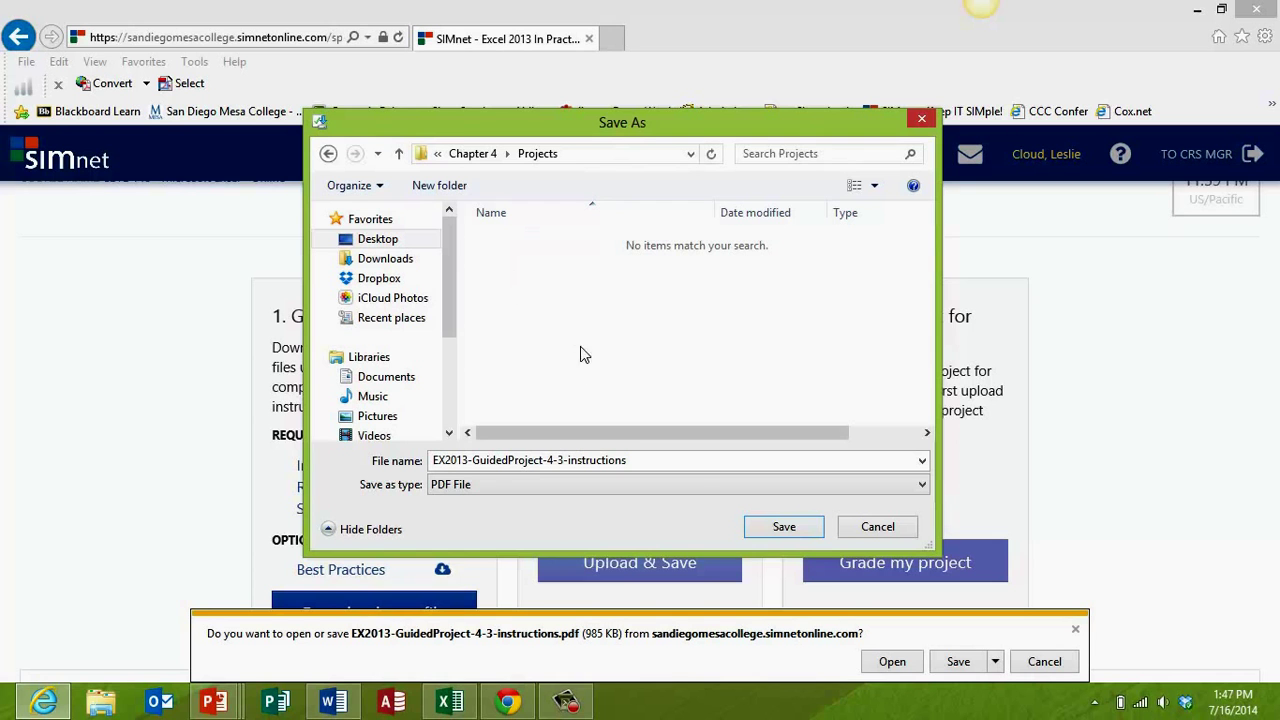
{"action": "left_click", "coordinate": [780, 528]}
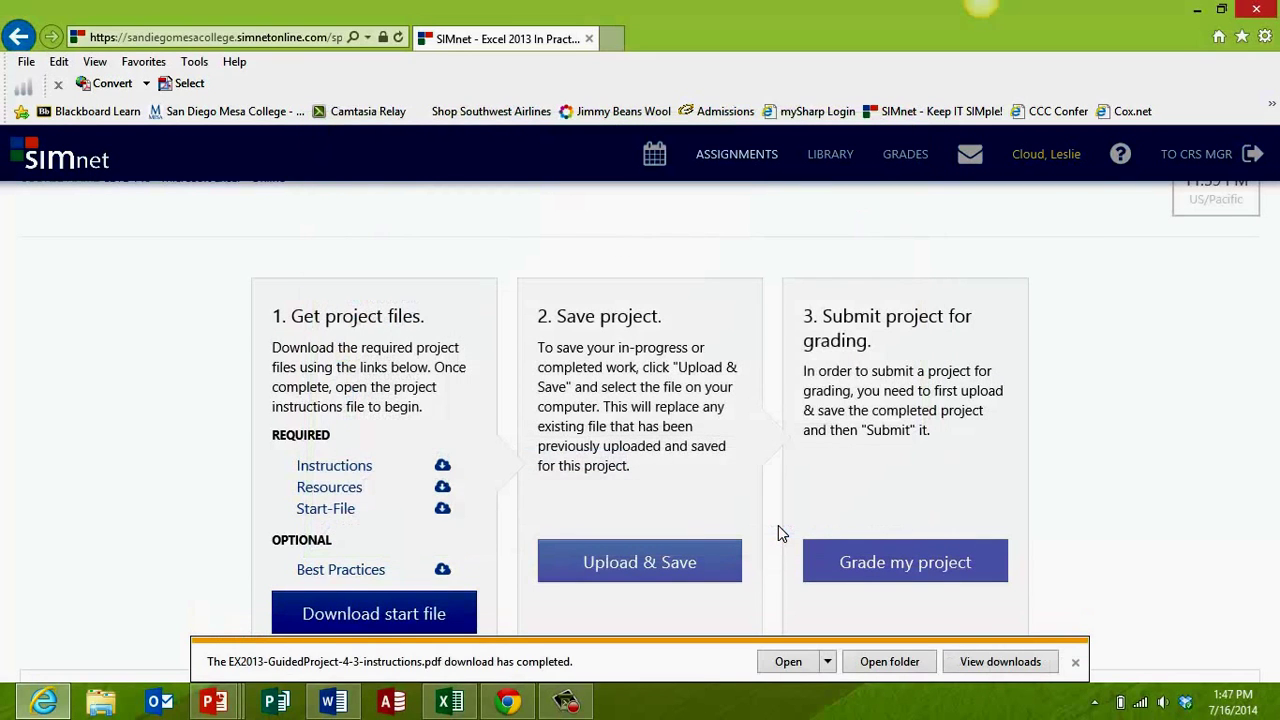
{"action": "left_click", "coordinate": [1077, 663]}
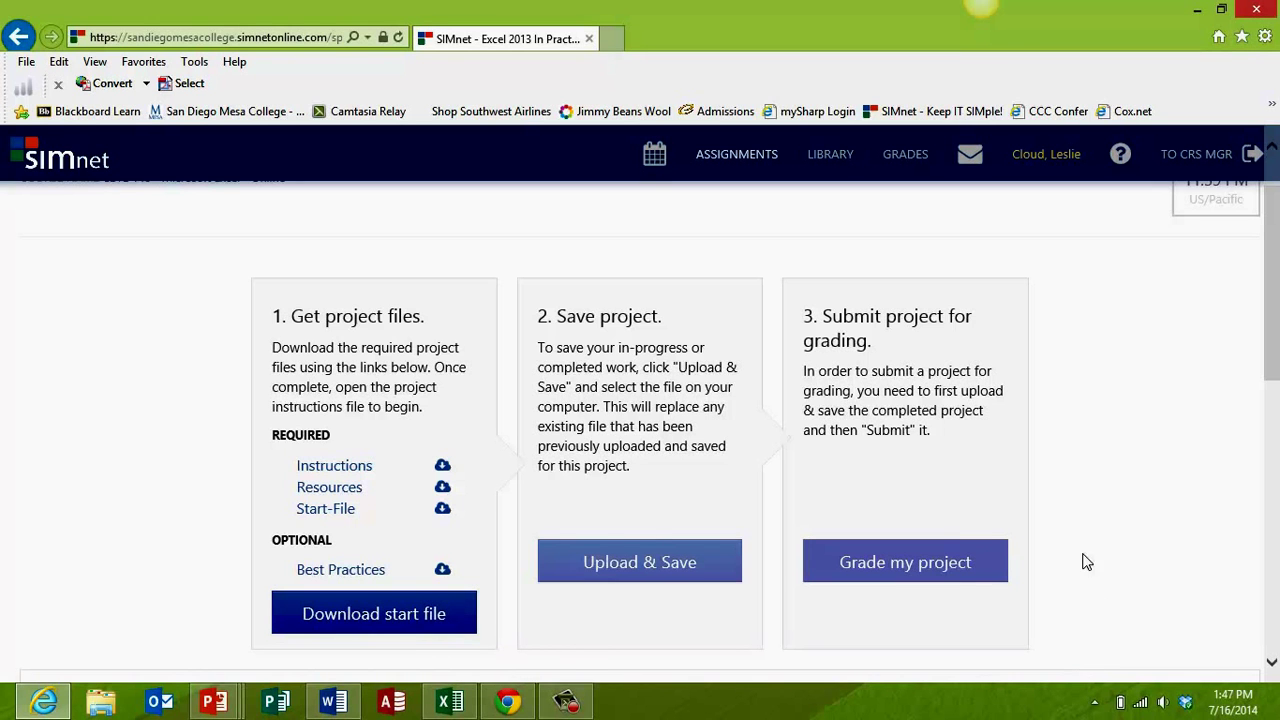
Step: Download the project's Resources zip file, using Save as with the Projects folder as its destination
{"action": "left_click", "coordinate": [336, 490]}
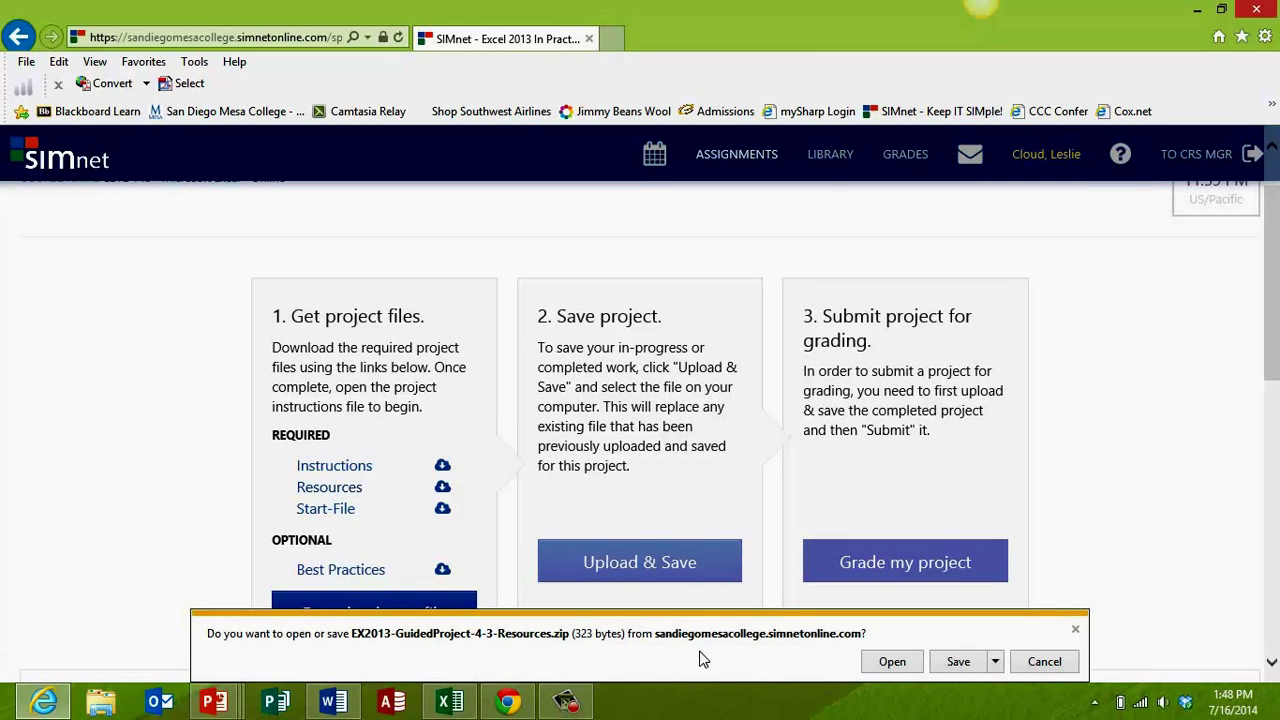
{"action": "left_click", "coordinate": [995, 662]}
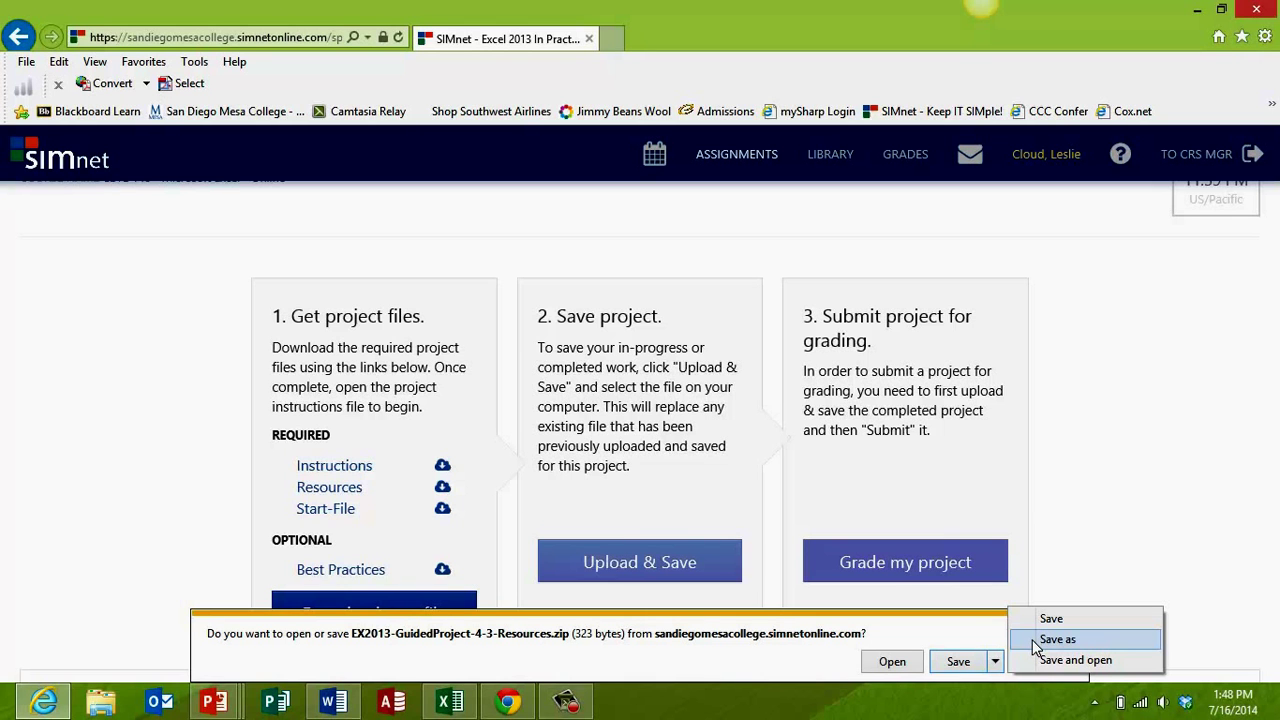
{"action": "left_click", "coordinate": [1035, 640]}
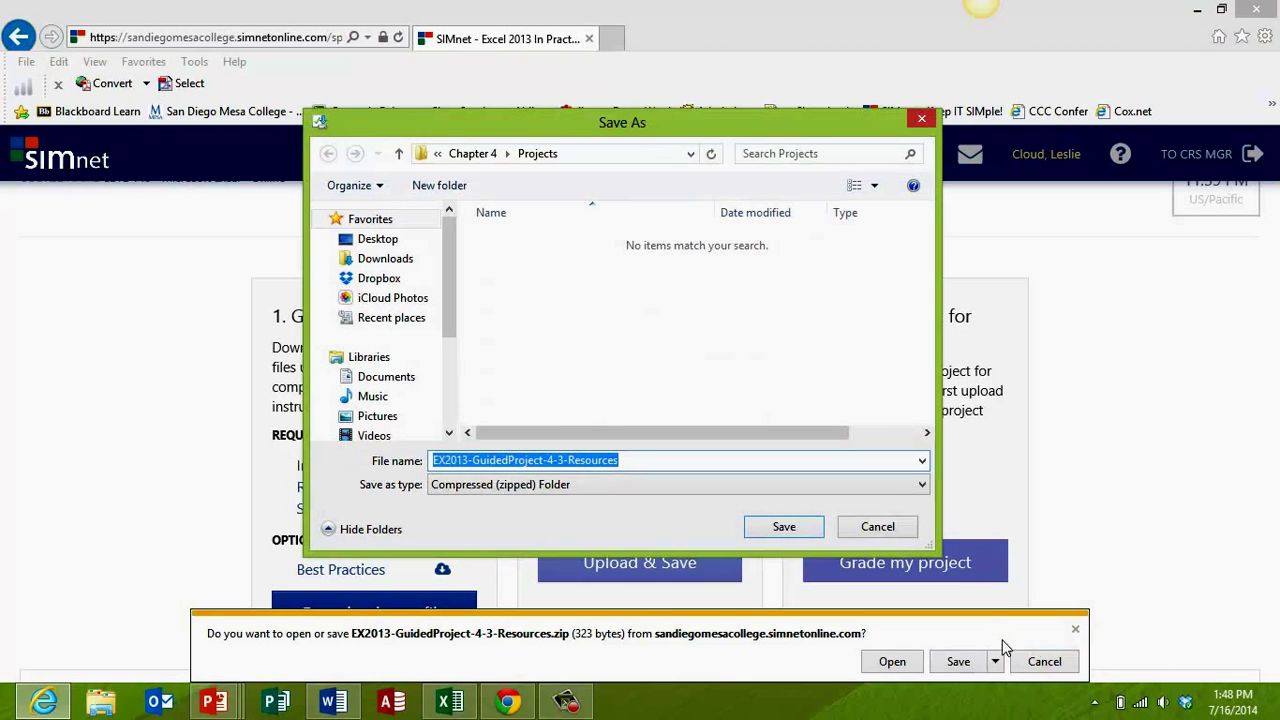
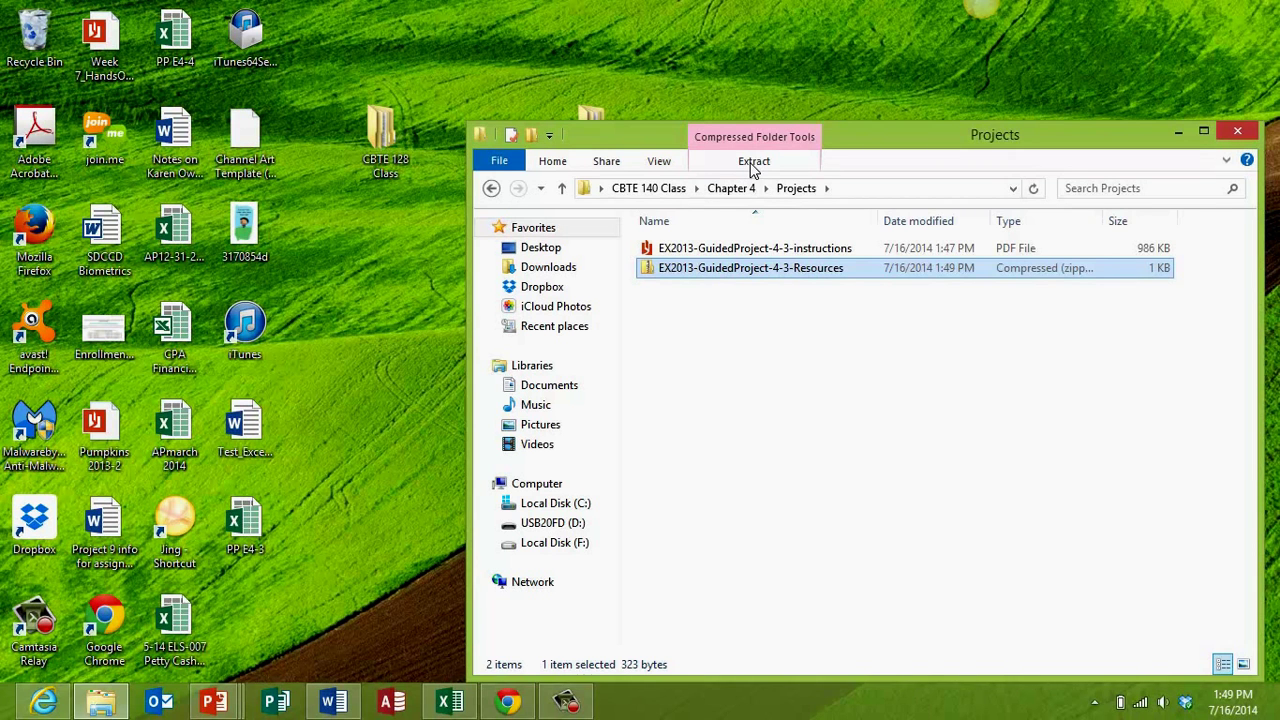
Step: Extract all files from the EX2013-GuidedProject-4-3-Resources zip into the Projects folder
{"action": "left_click", "coordinate": [753, 166]}
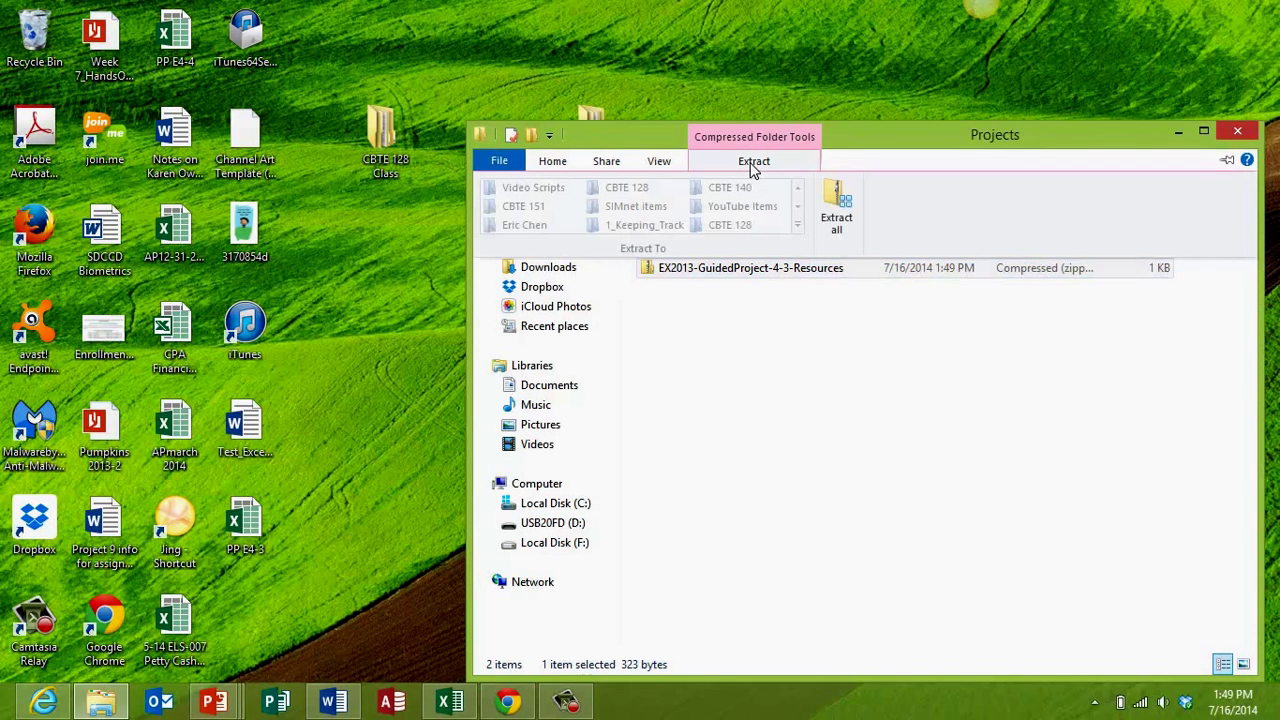
{"action": "left_click", "coordinate": [834, 207]}
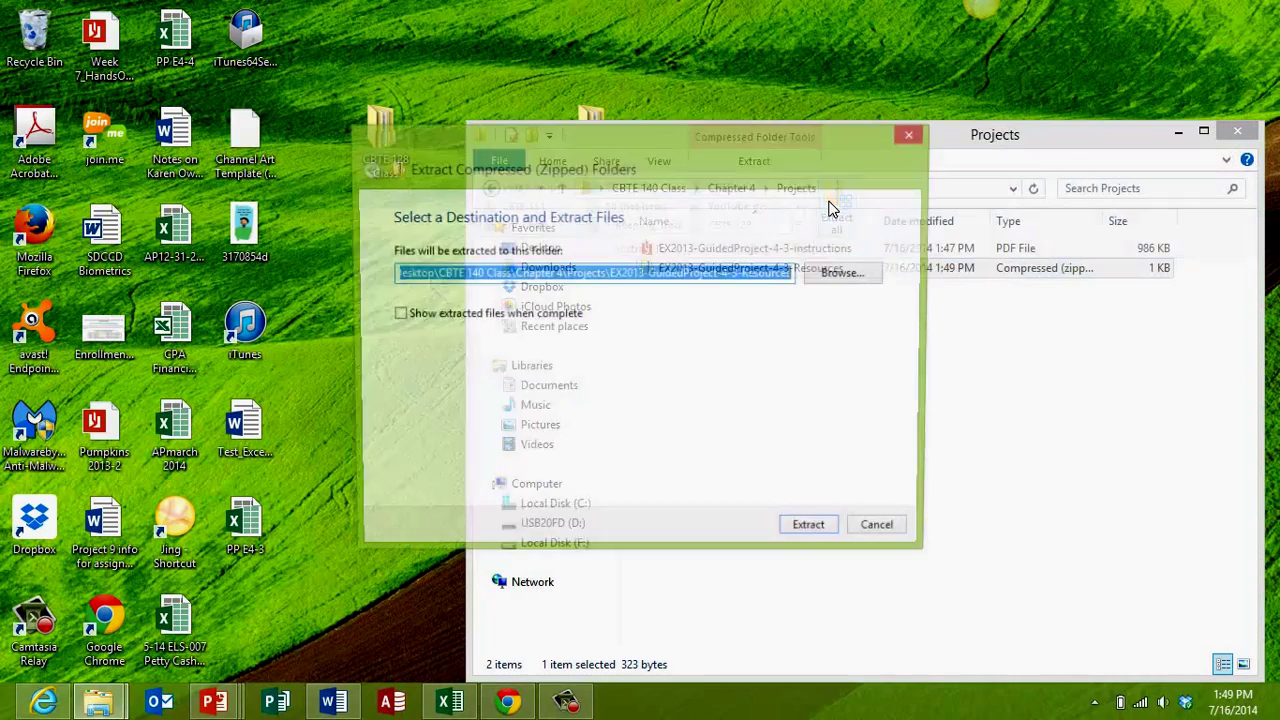
{"action": "left_click", "coordinate": [814, 533]}
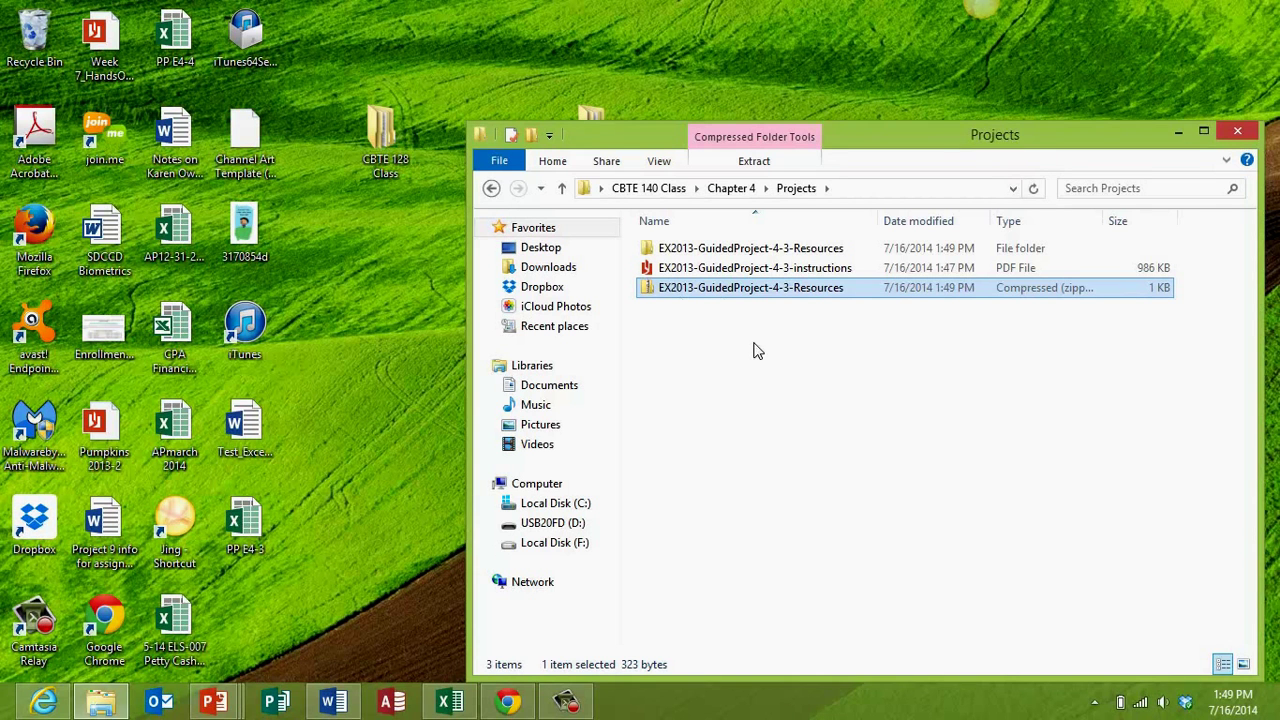
Step: View the contents of the extracted EX2013-GuidedProject-4-3-Resources folder and return to the Projects folder
{"action": "mouse_move", "coordinate": [702, 256]}
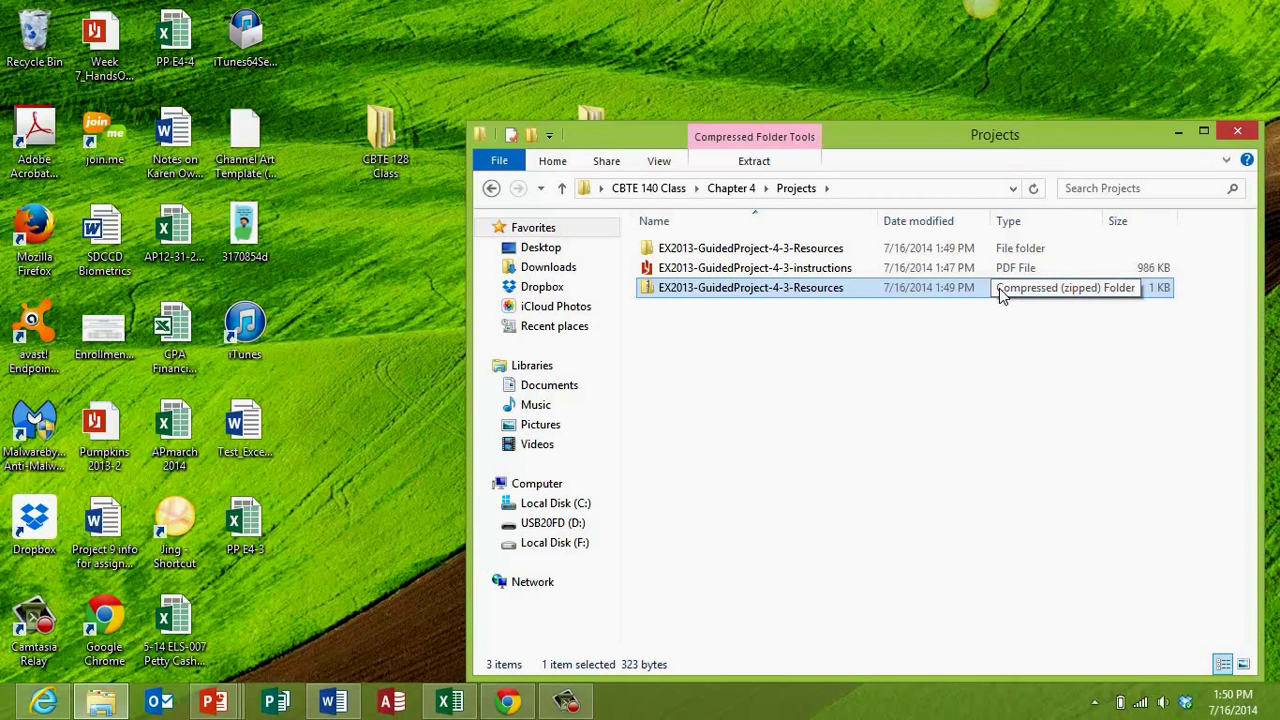
{"action": "left_click_drag", "start_coordinate": [999, 288], "coordinate": [716, 252]}
{"action": "double_click", "coordinate": [716, 250]}
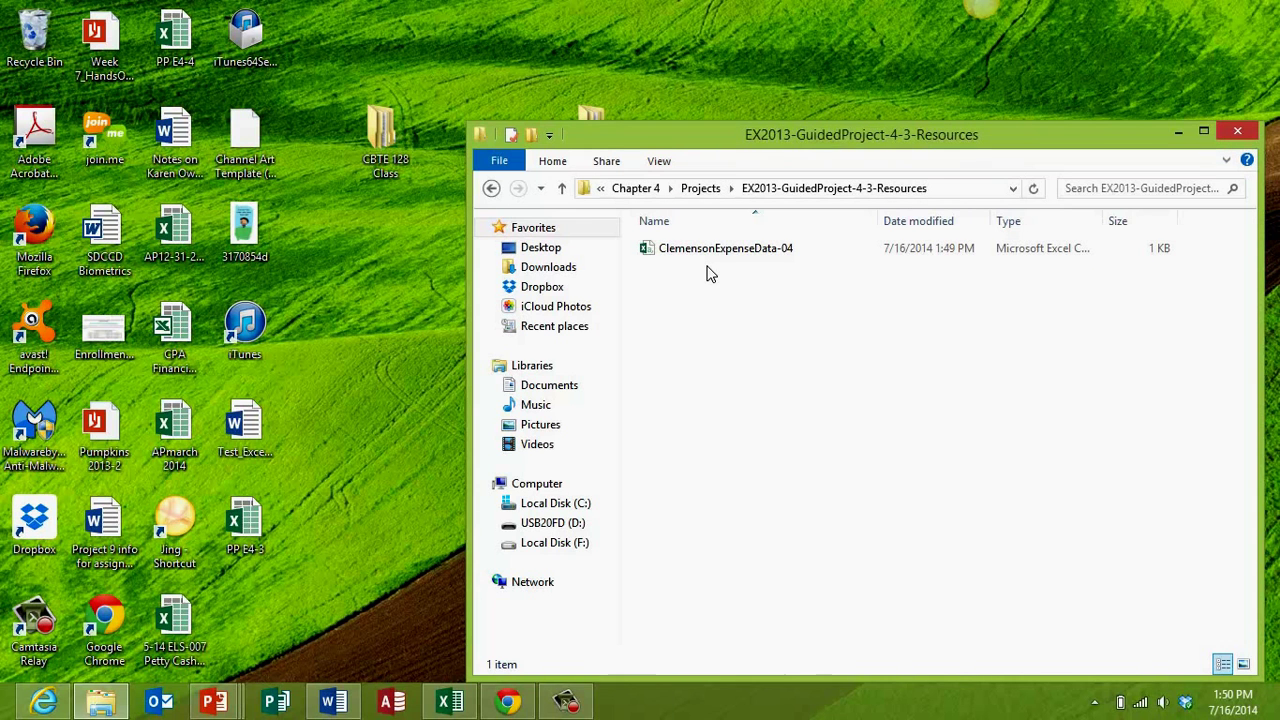
{"action": "left_click", "coordinate": [700, 189]}
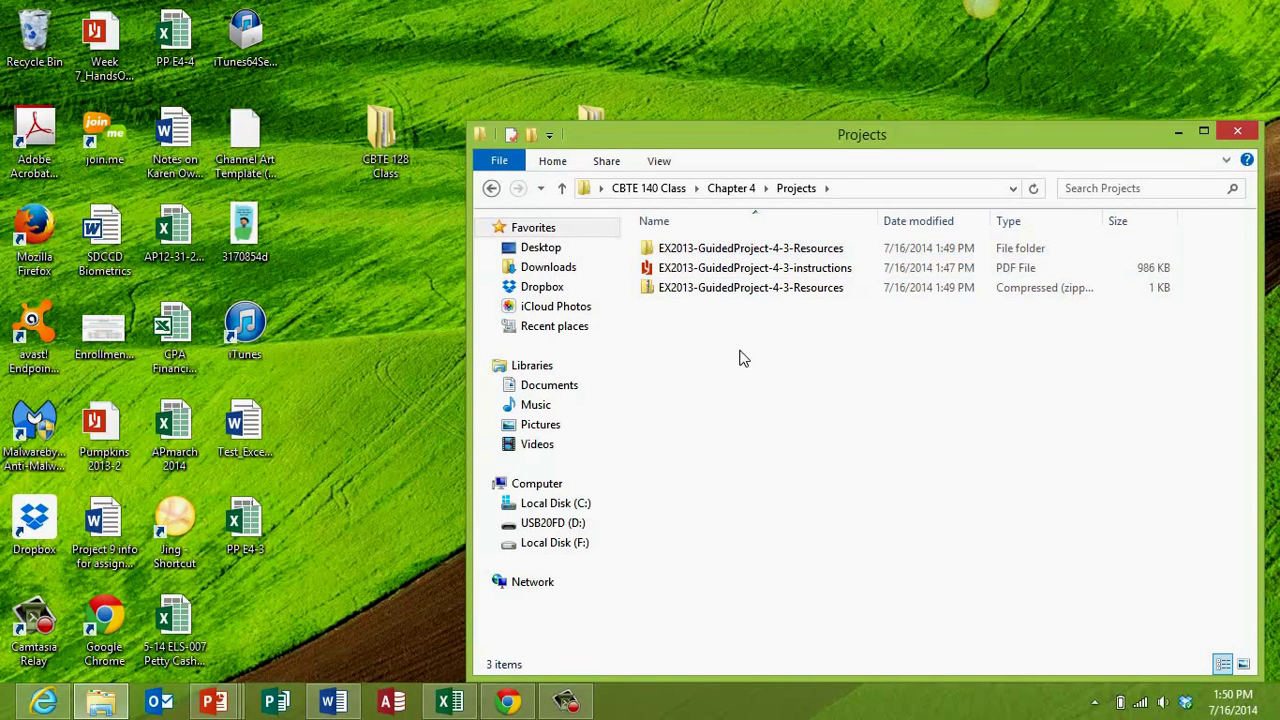
{"action": "left_click", "coordinate": [735, 273]}
{"action": "left_click", "coordinate": [731, 252]}
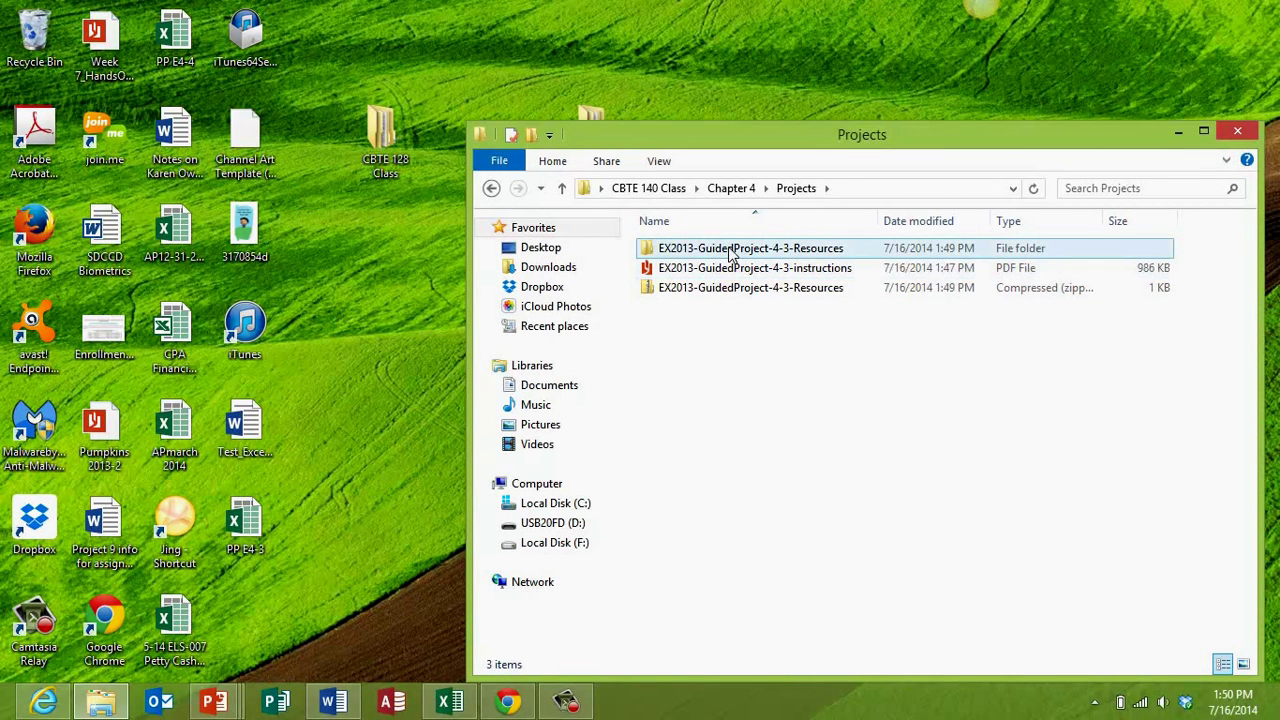
{"action": "left_click", "coordinate": [658, 290]}
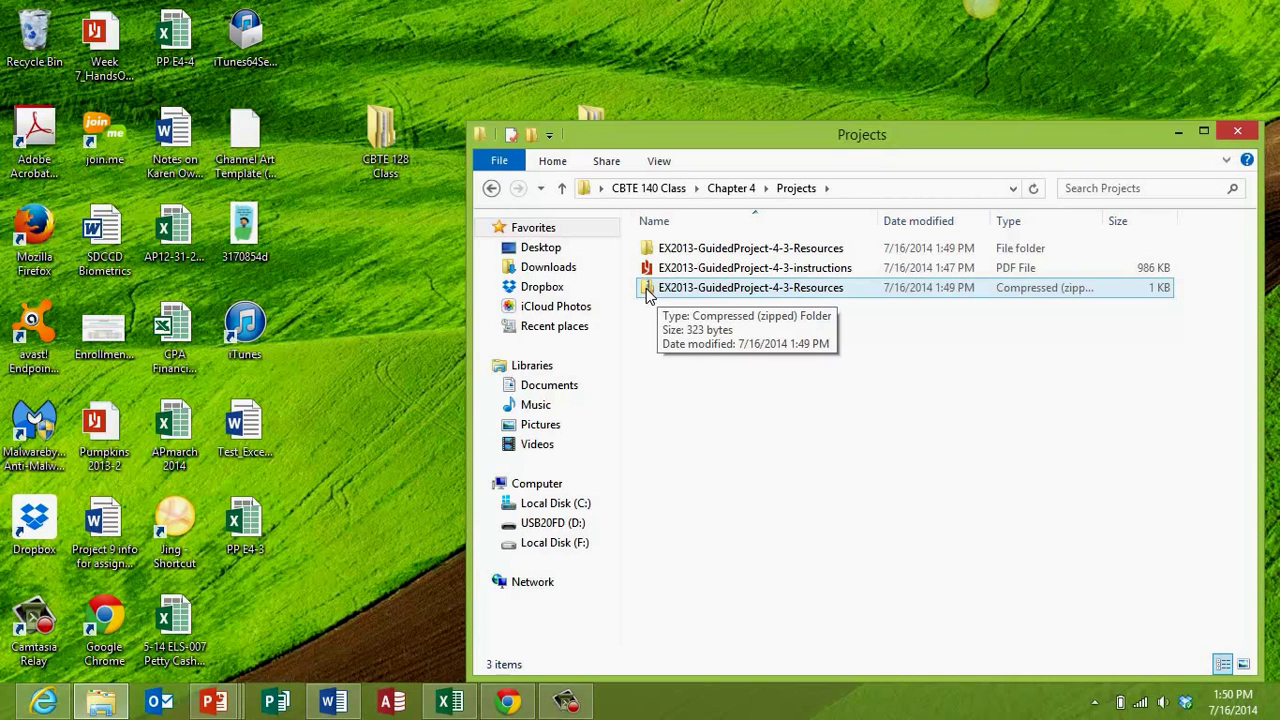
{"action": "key", "text": "Up"}
{"action": "key", "text": "Up"}
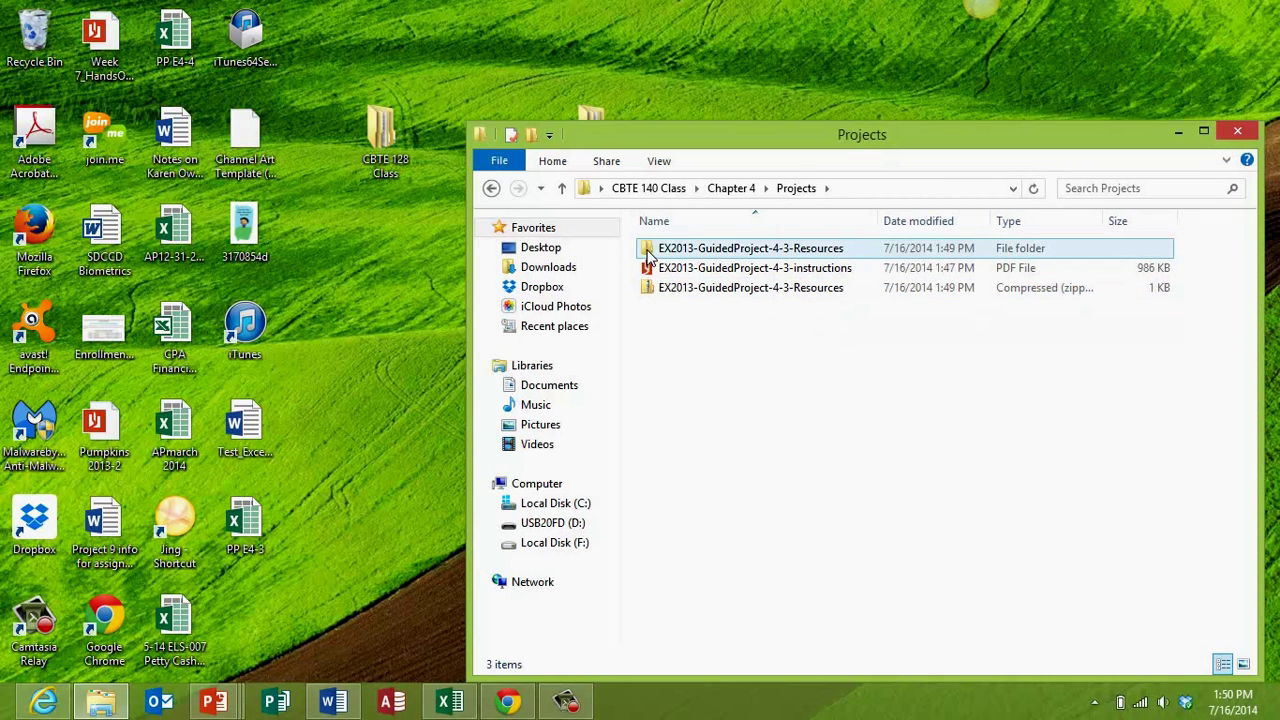
{"action": "left_click", "coordinate": [650, 289]}
{"action": "left_click", "coordinate": [673, 358]}
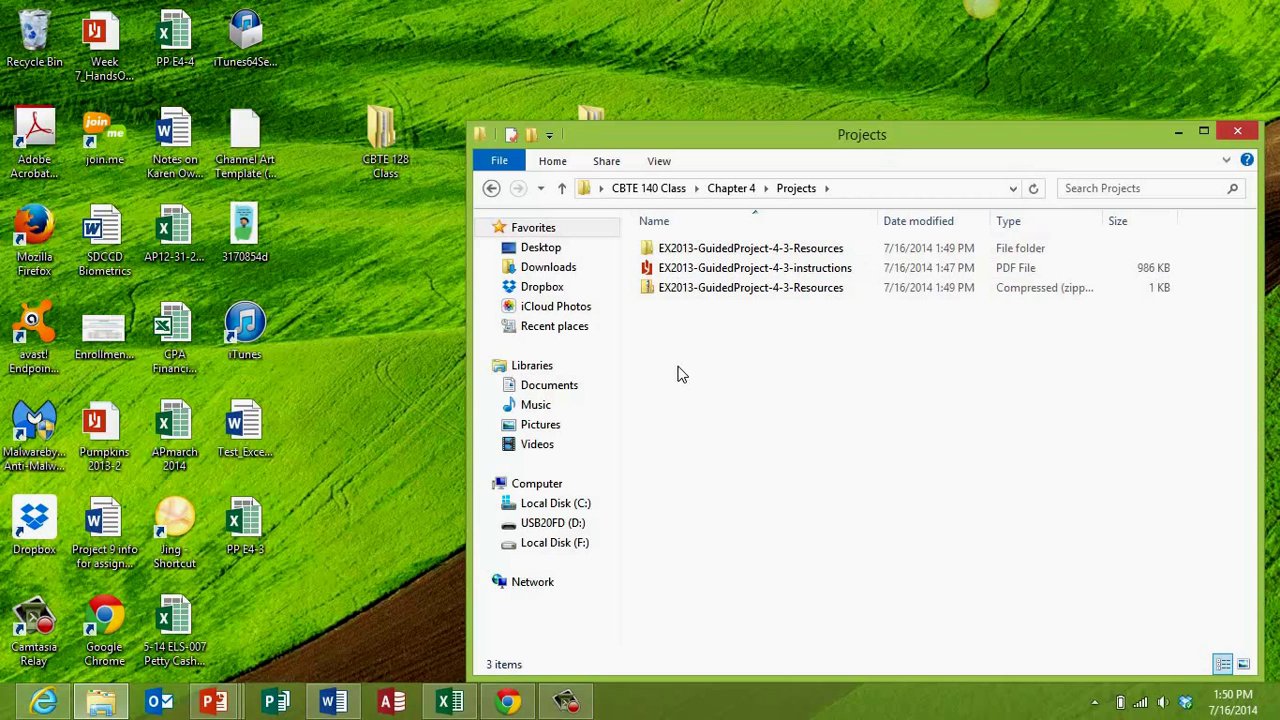
Step: Switch to the SIMnet page in Internet Explorer and download the ClemensonForecasts-04 start file, using Save as with the Projects folder as its destination
{"action": "left_click", "coordinate": [43, 703]}
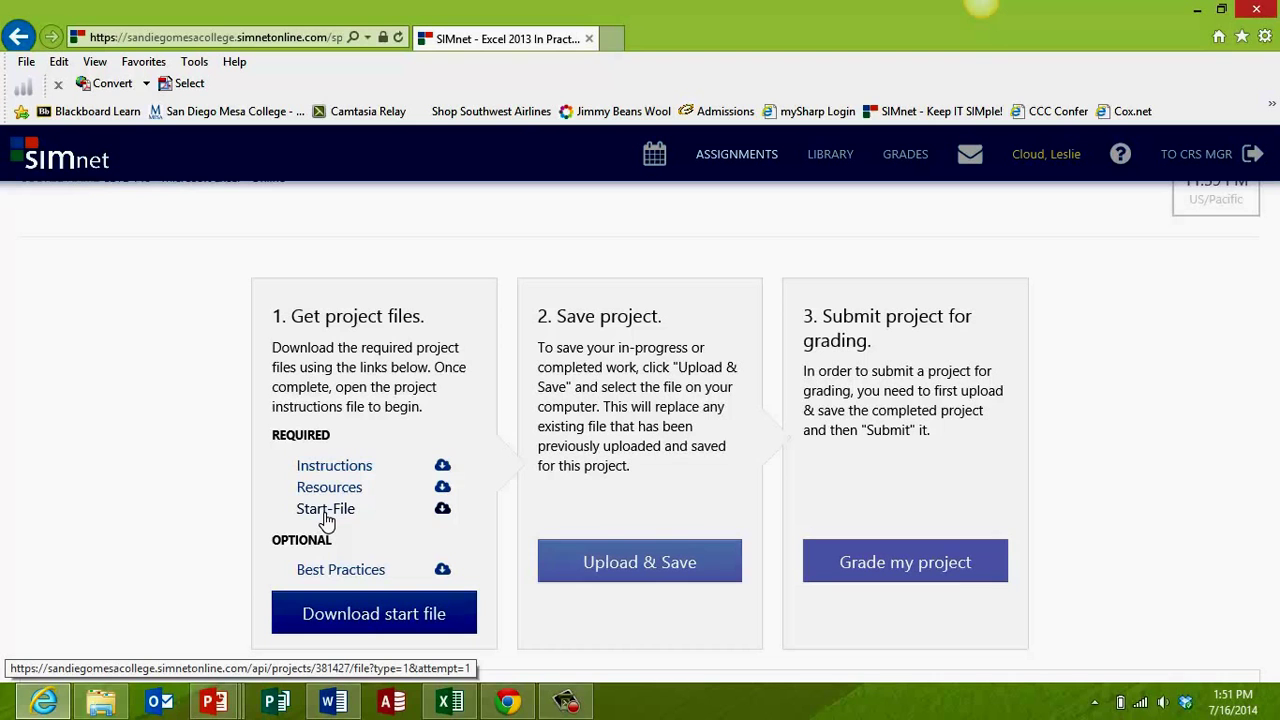
{"action": "left_click", "coordinate": [366, 622]}
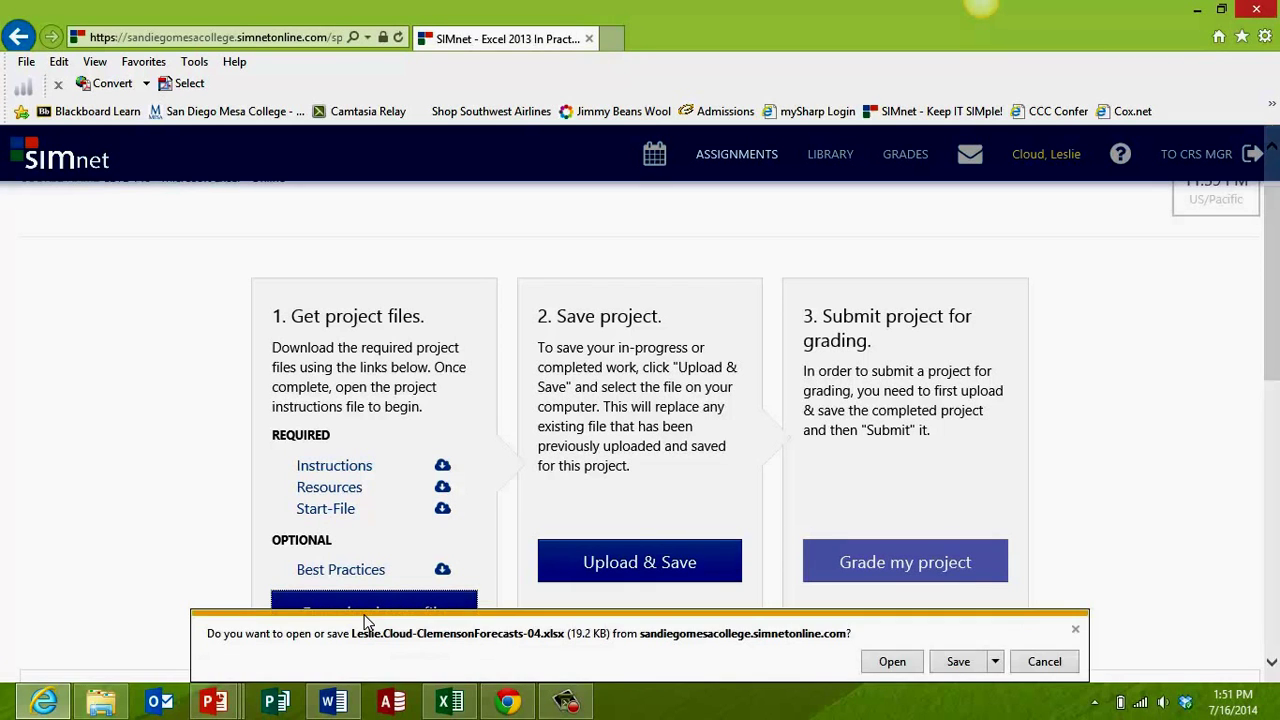
{"action": "left_click", "coordinate": [995, 665]}
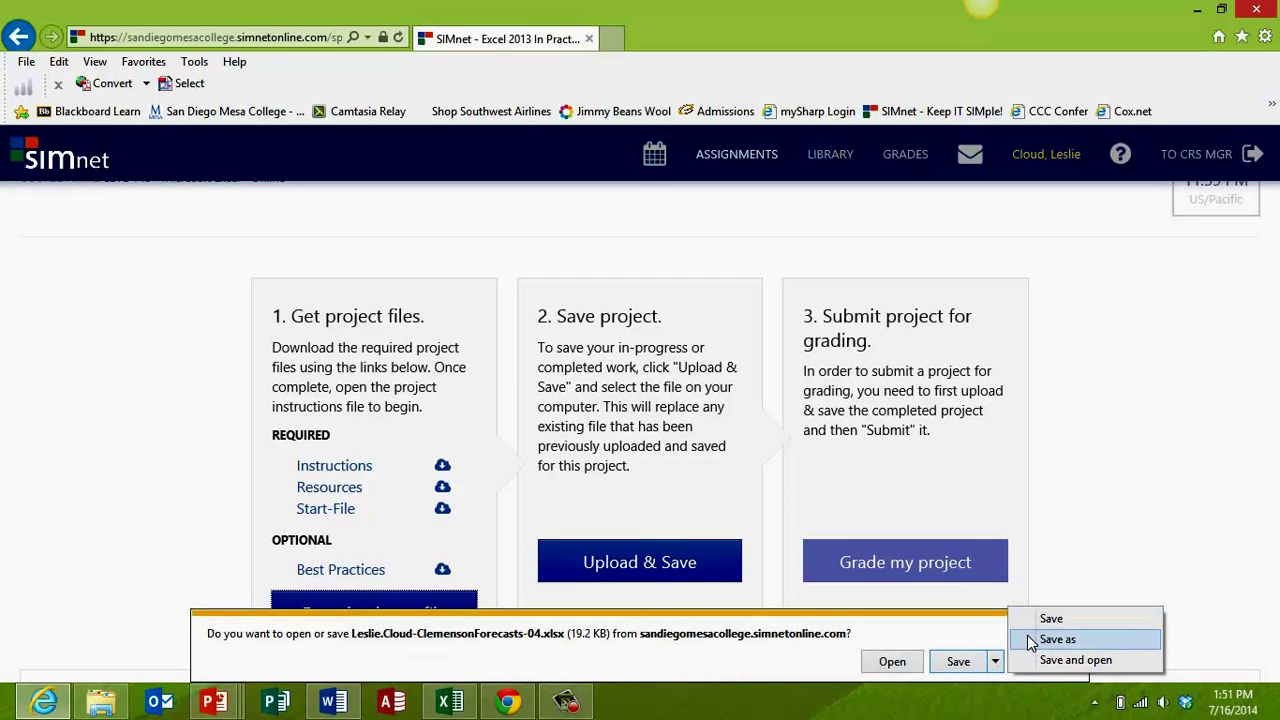
{"action": "left_click", "coordinate": [1027, 637]}
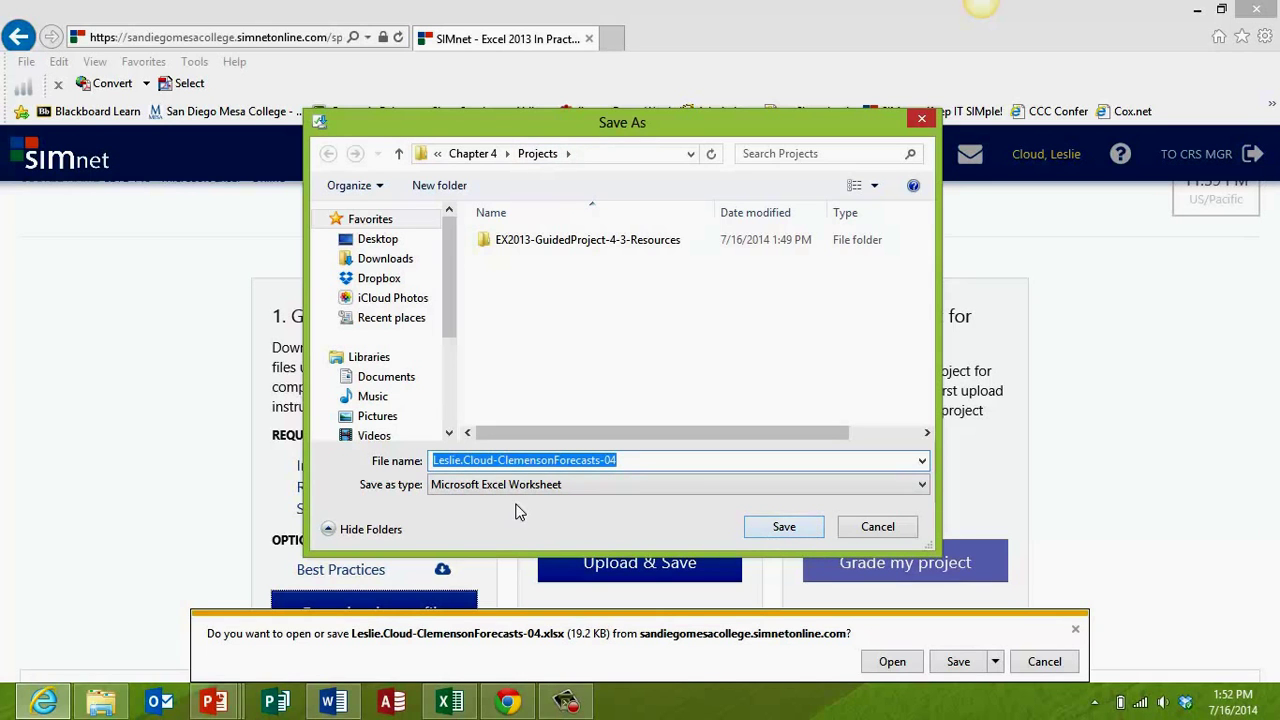
{"action": "left_click", "coordinate": [785, 530]}
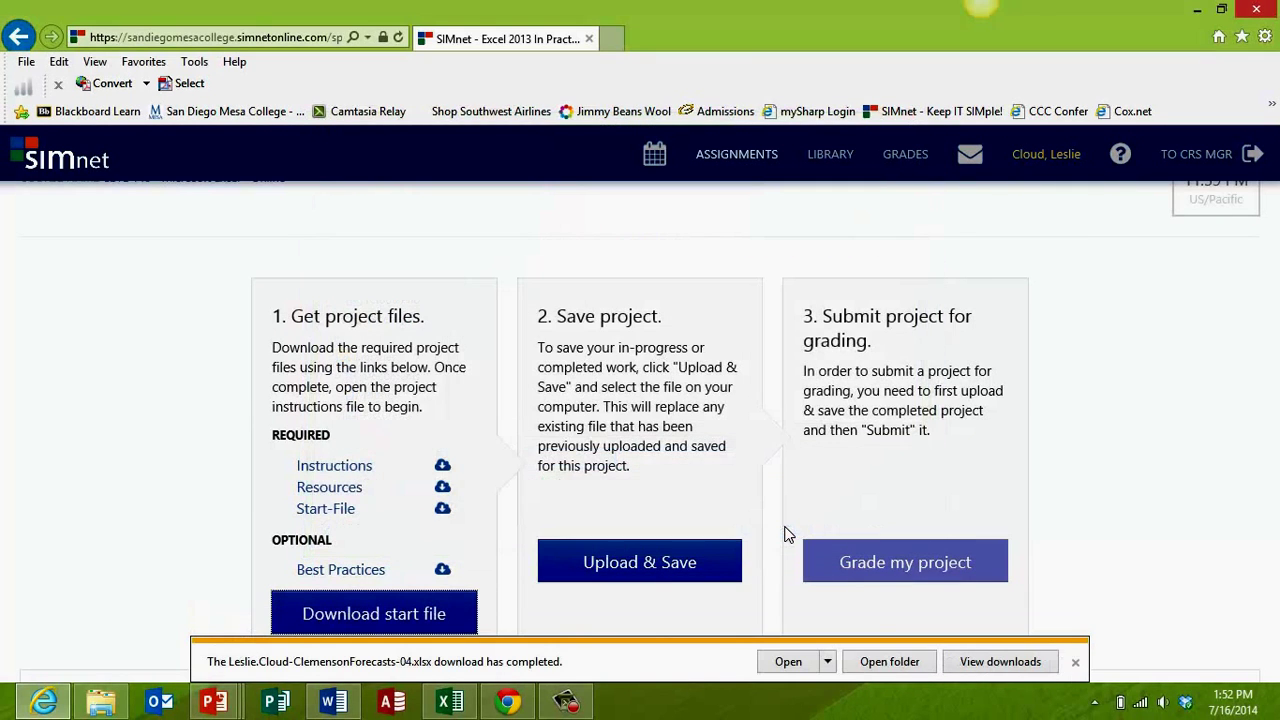
{"action": "left_click", "coordinate": [1075, 662]}
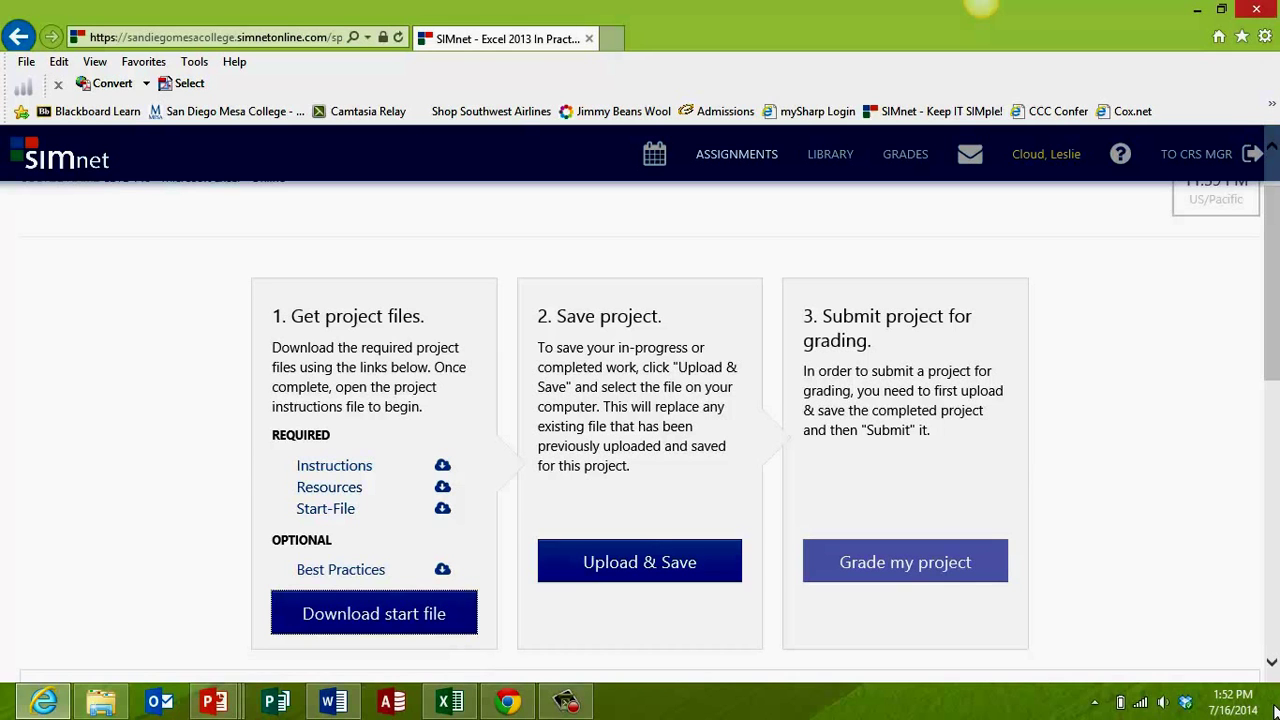
Step: Return to the desktop and open the Projects folder inside Chapter 4 of the CBTE 140 Class folder
{"action": "mouse_move", "coordinate": [1276, 708]}
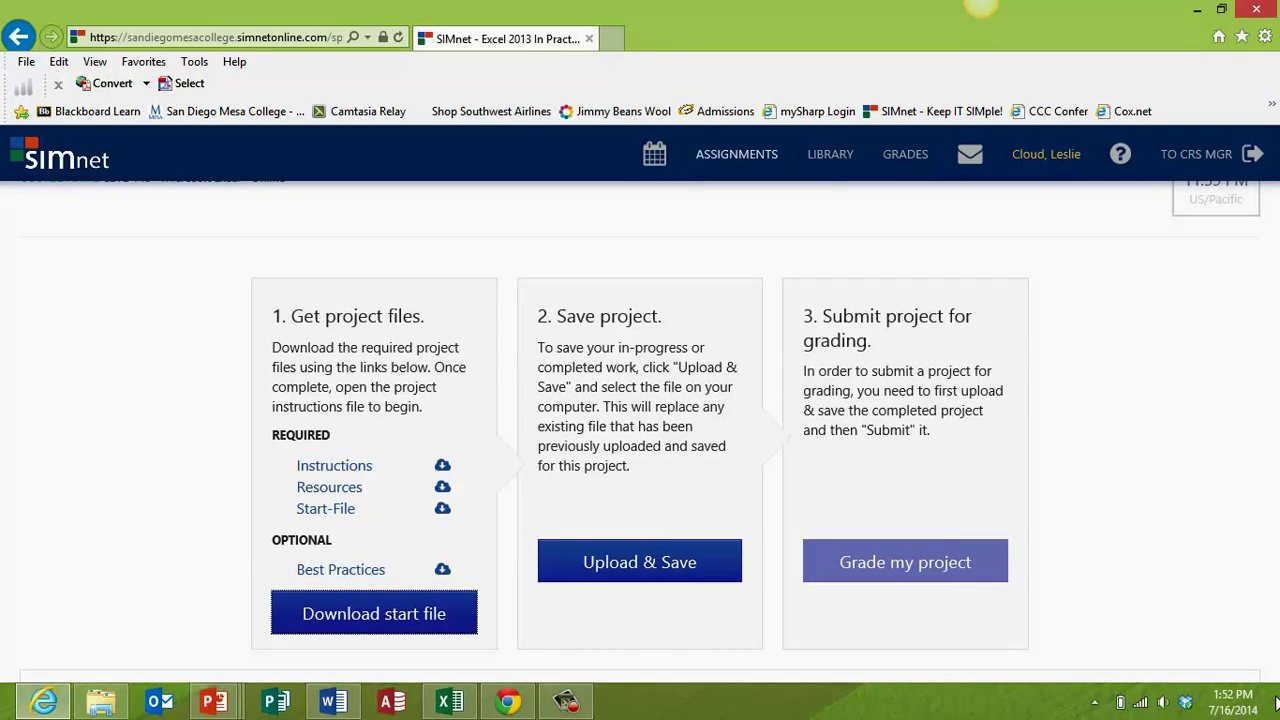
{"action": "left_click", "coordinate": [1276, 703]}
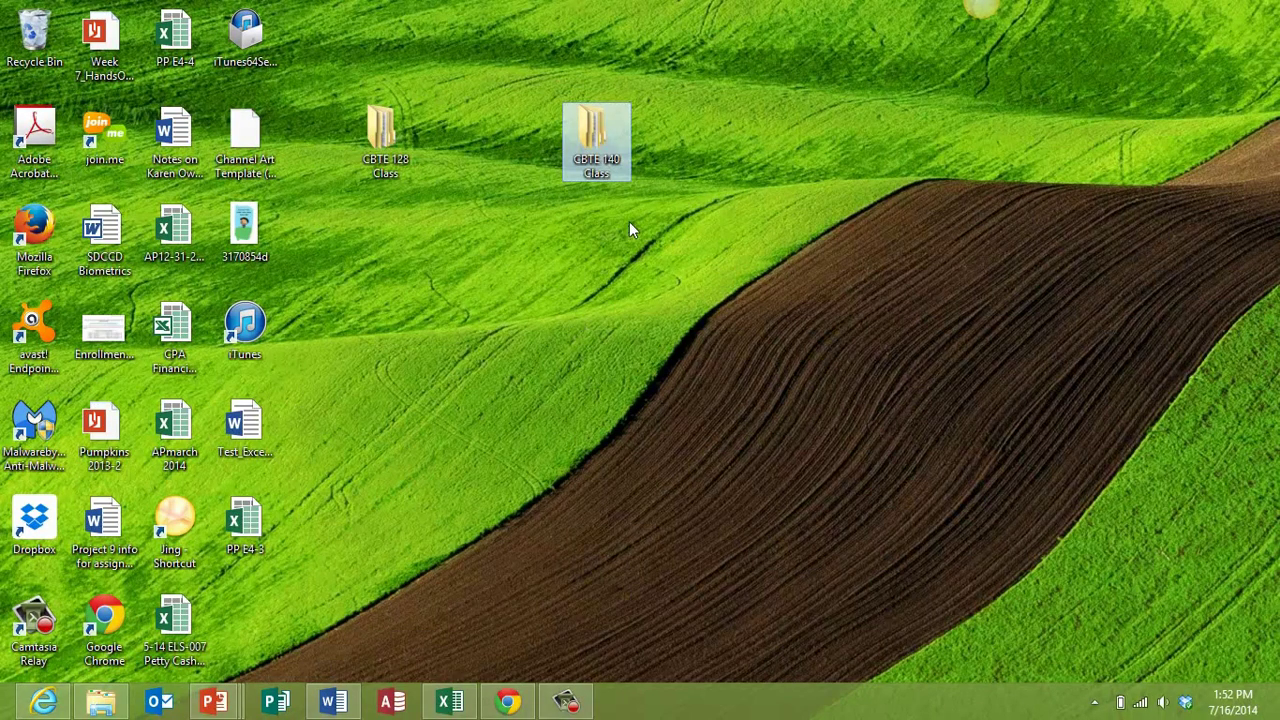
{"action": "double_click", "coordinate": [600, 140]}
{"action": "double_click", "coordinate": [205, 195]}
{"action": "left_click", "coordinate": [207, 133]}
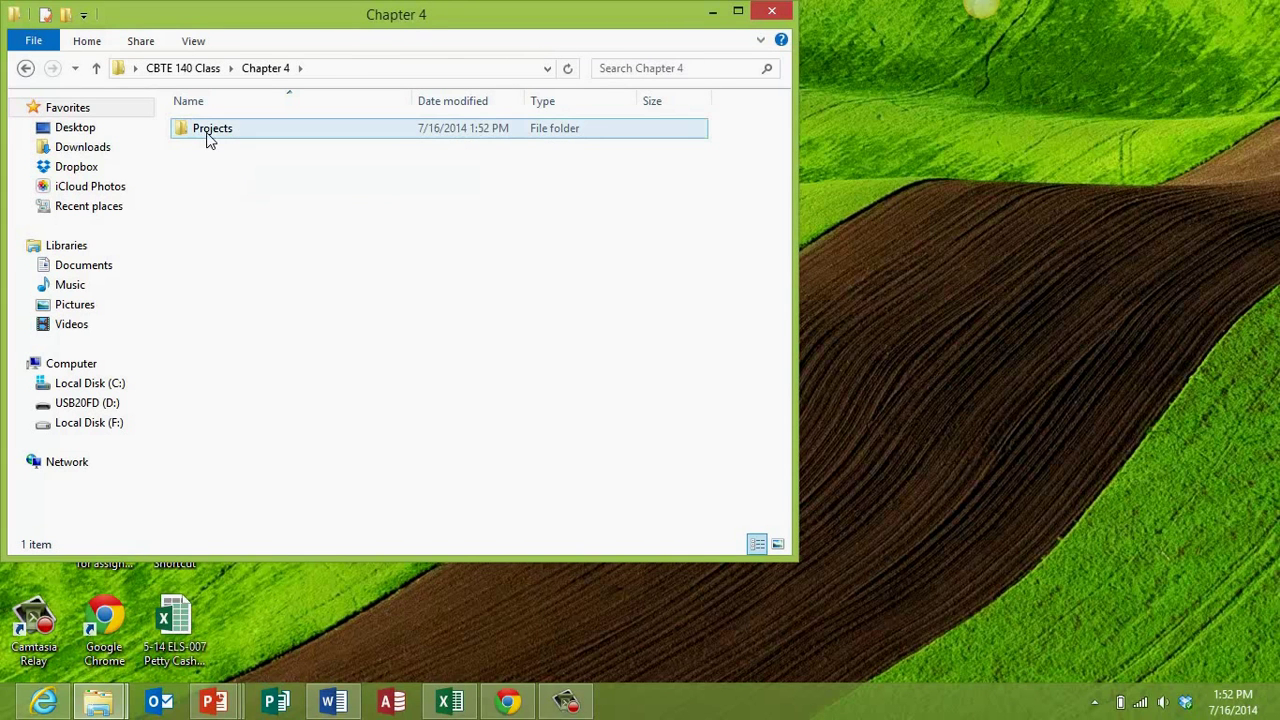
{"action": "double_click", "coordinate": [208, 134]}
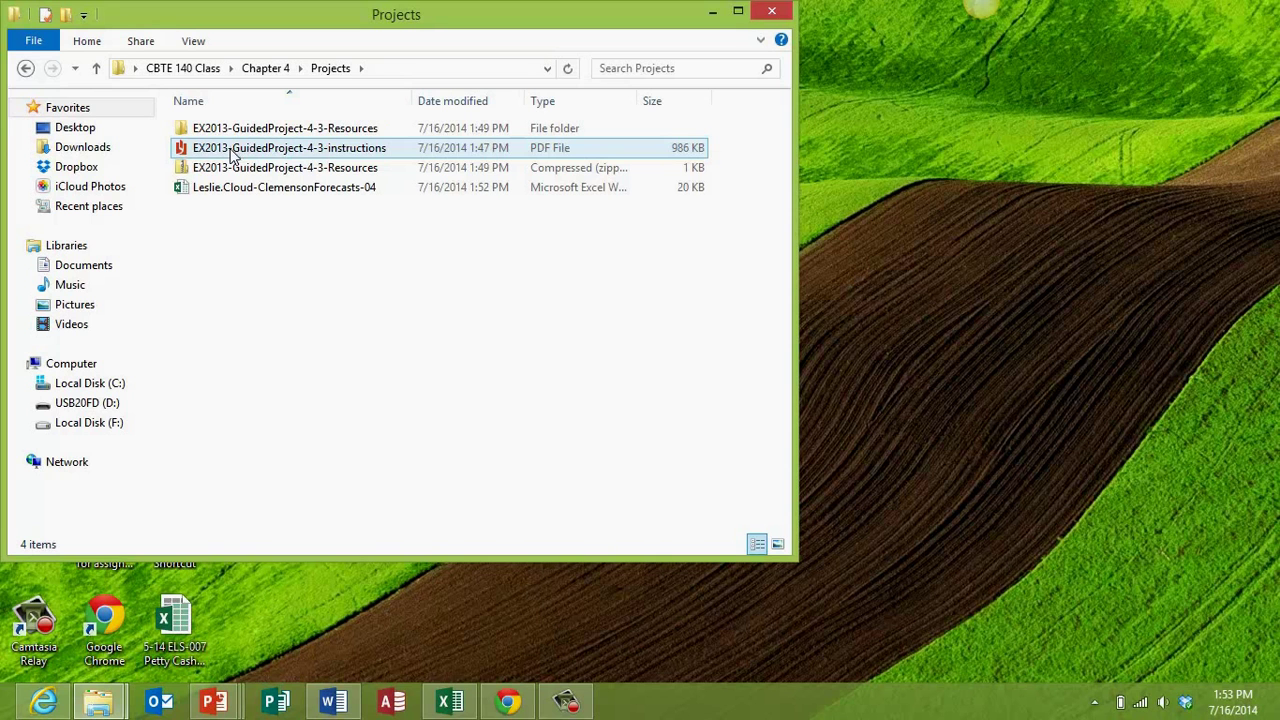
Step: Open the ClemensonForecasts-04 workbook from the Projects folder in Excel and enable editing
{"action": "left_click", "coordinate": [228, 188]}
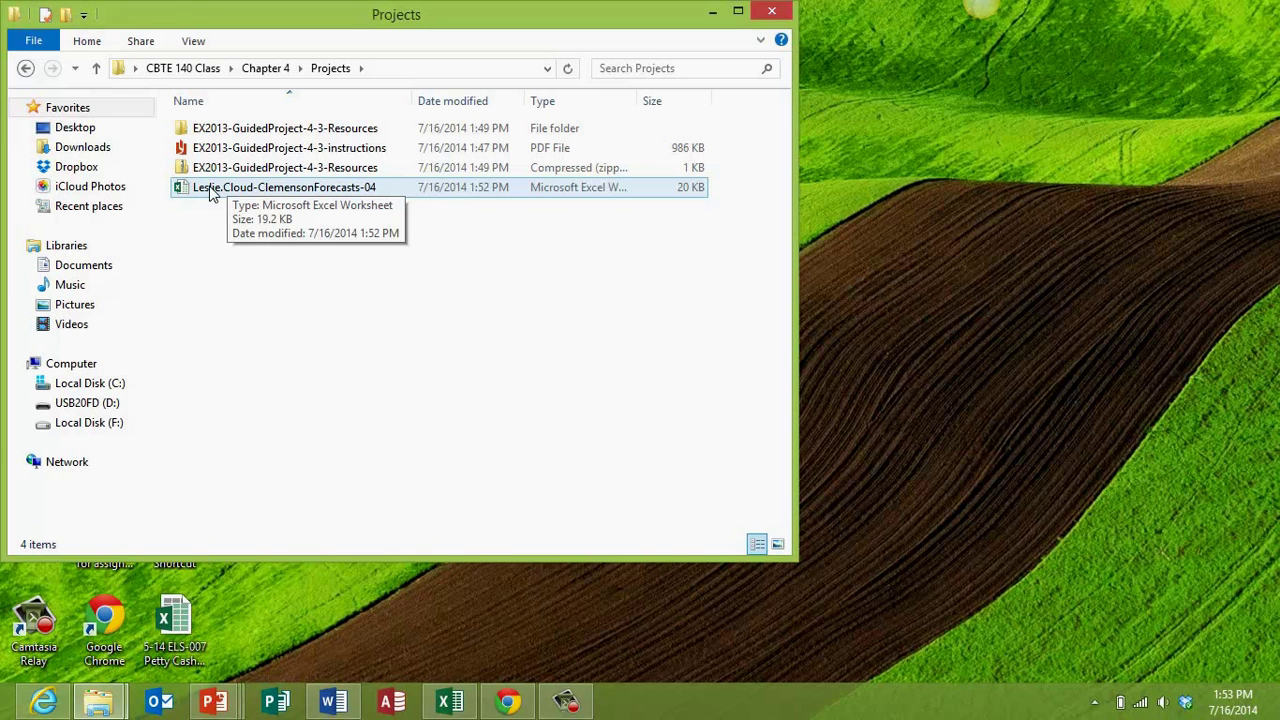
{"action": "double_click", "coordinate": [211, 190]}
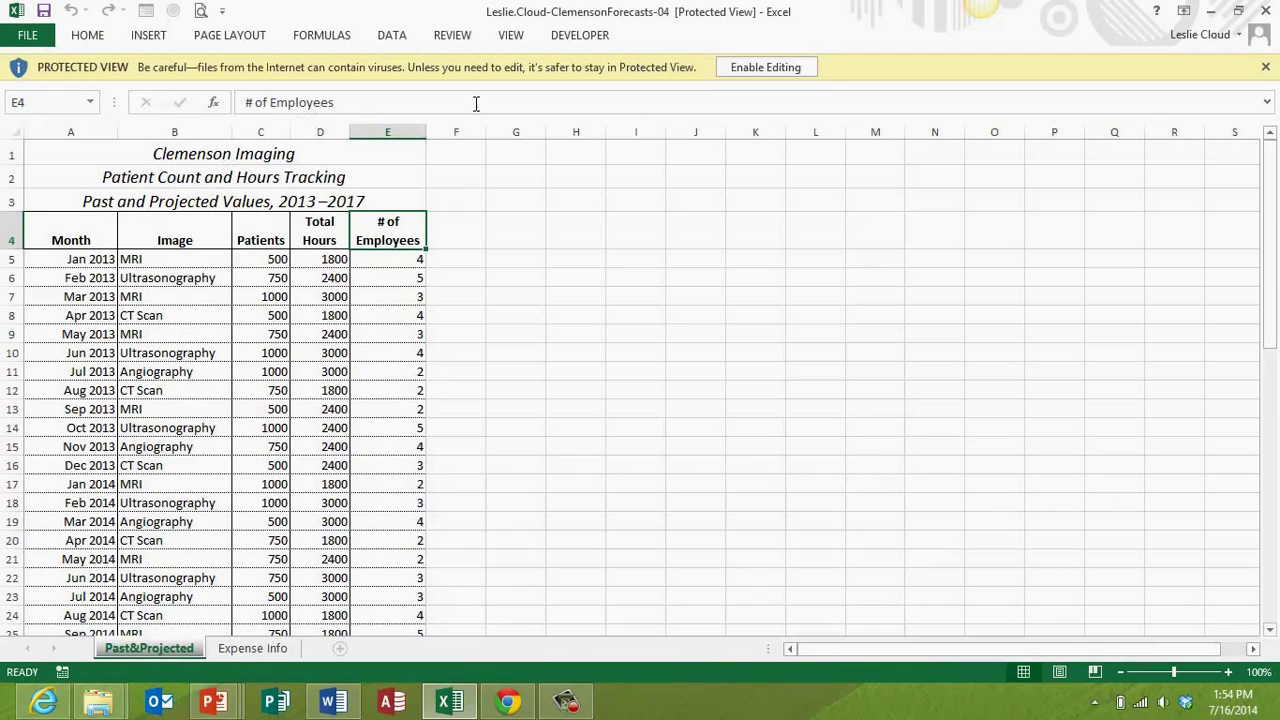
{"action": "left_click", "coordinate": [770, 68]}
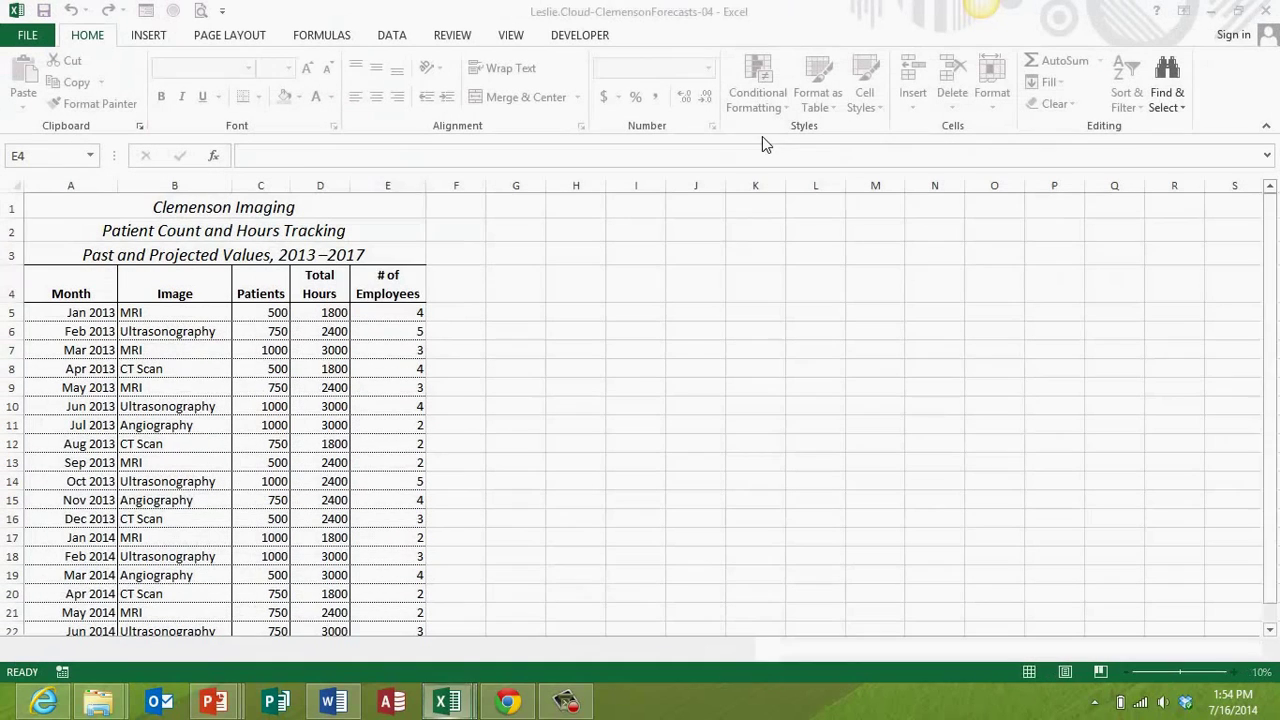